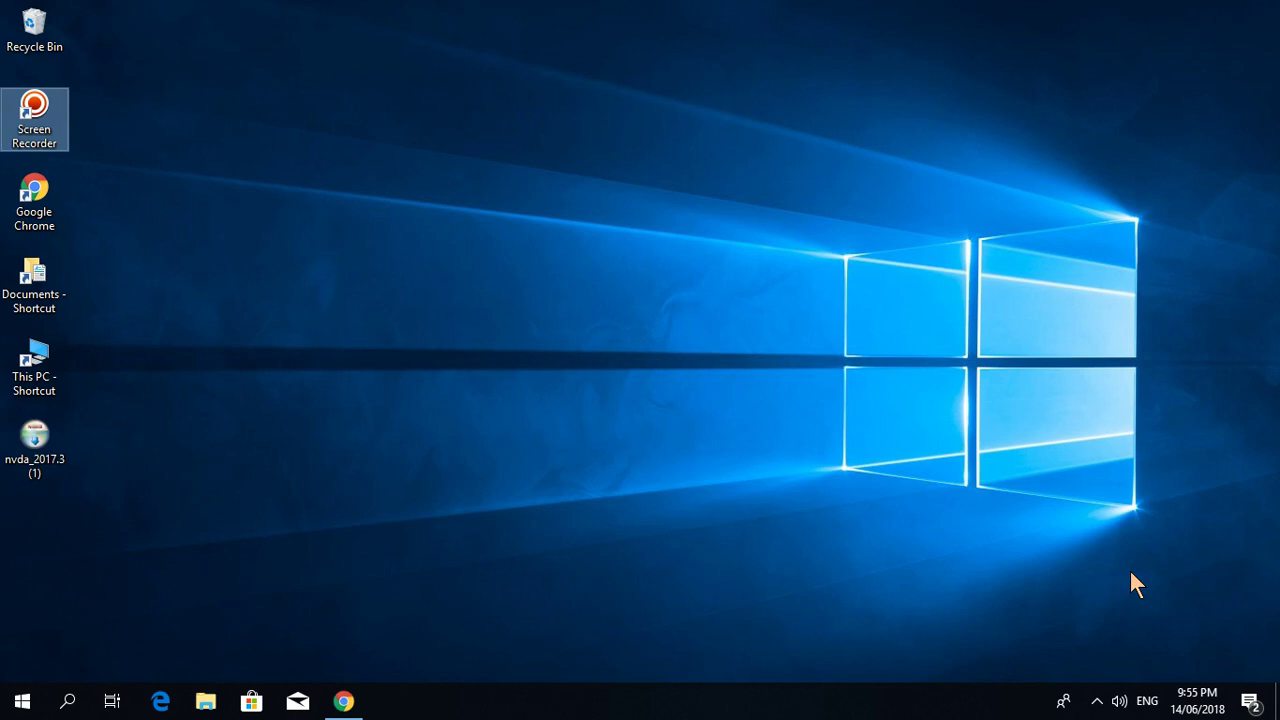
- Switch to Google Chrome and look through the NV Access home page, from the Download NVDA section to News and Tweets
key("super+Tab")
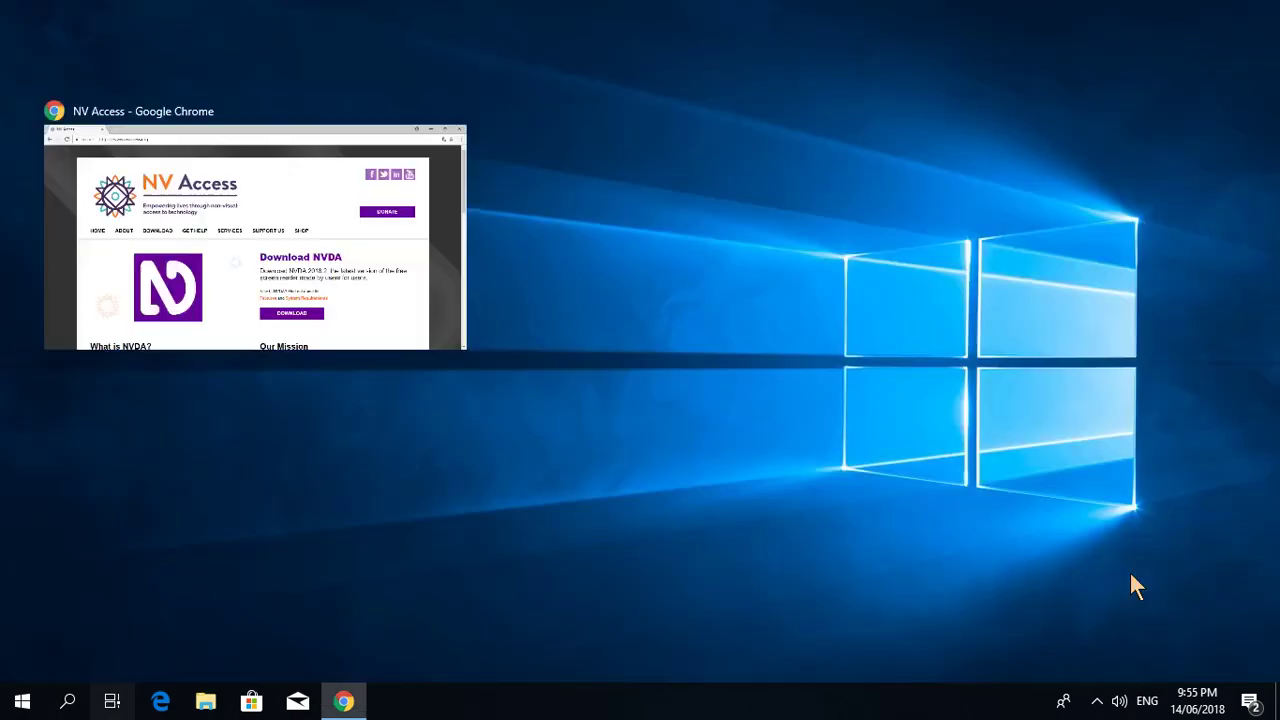
key("Return")
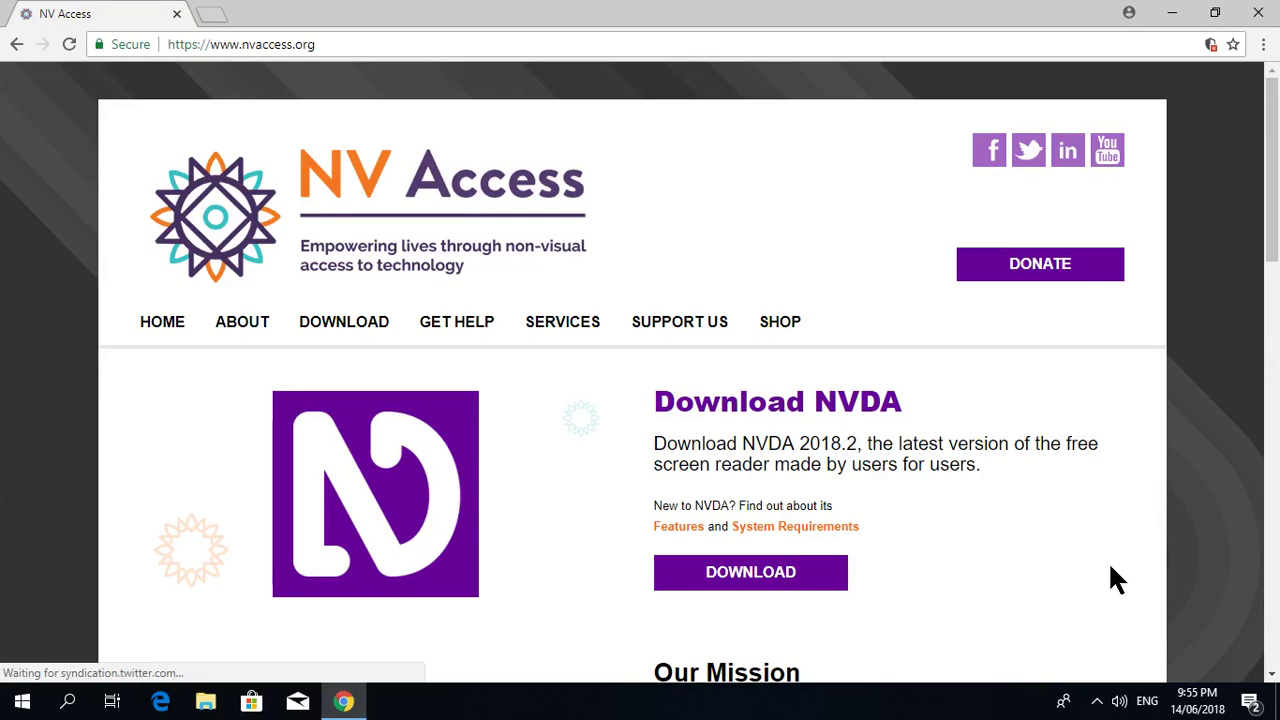
scroll(1007, 545, "down", 2)
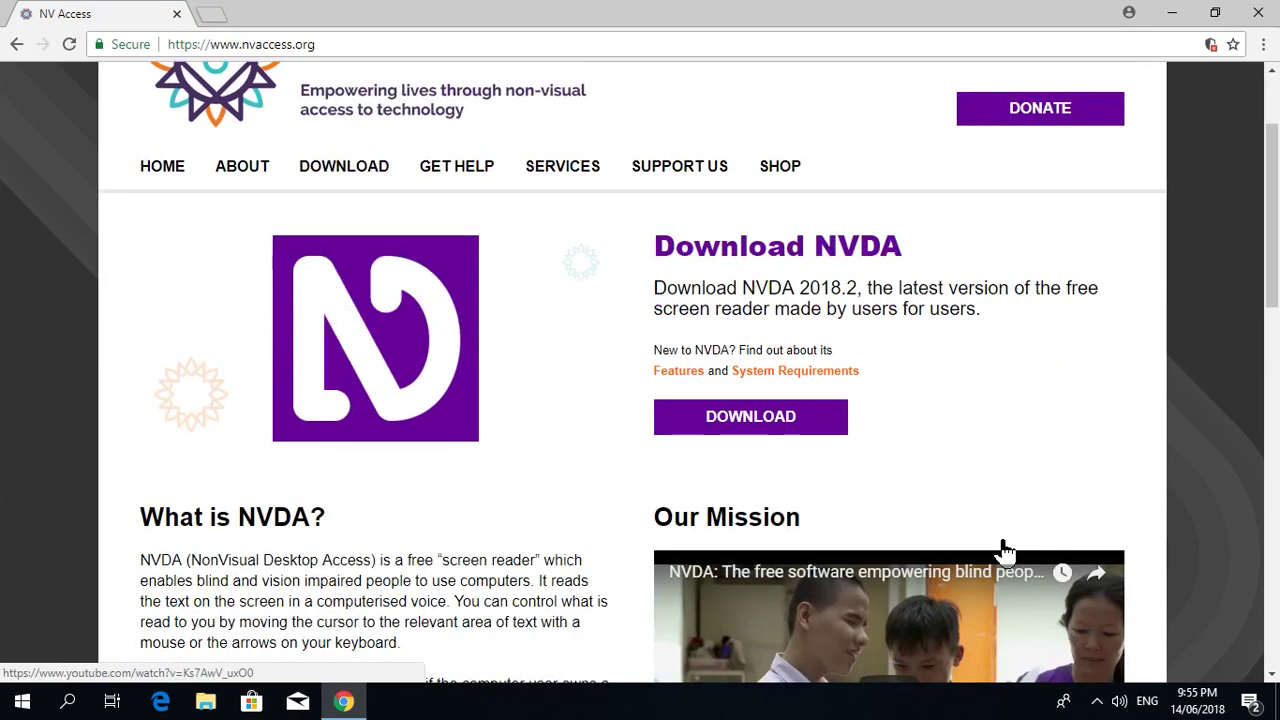
scroll(1006, 545, "down", 6)
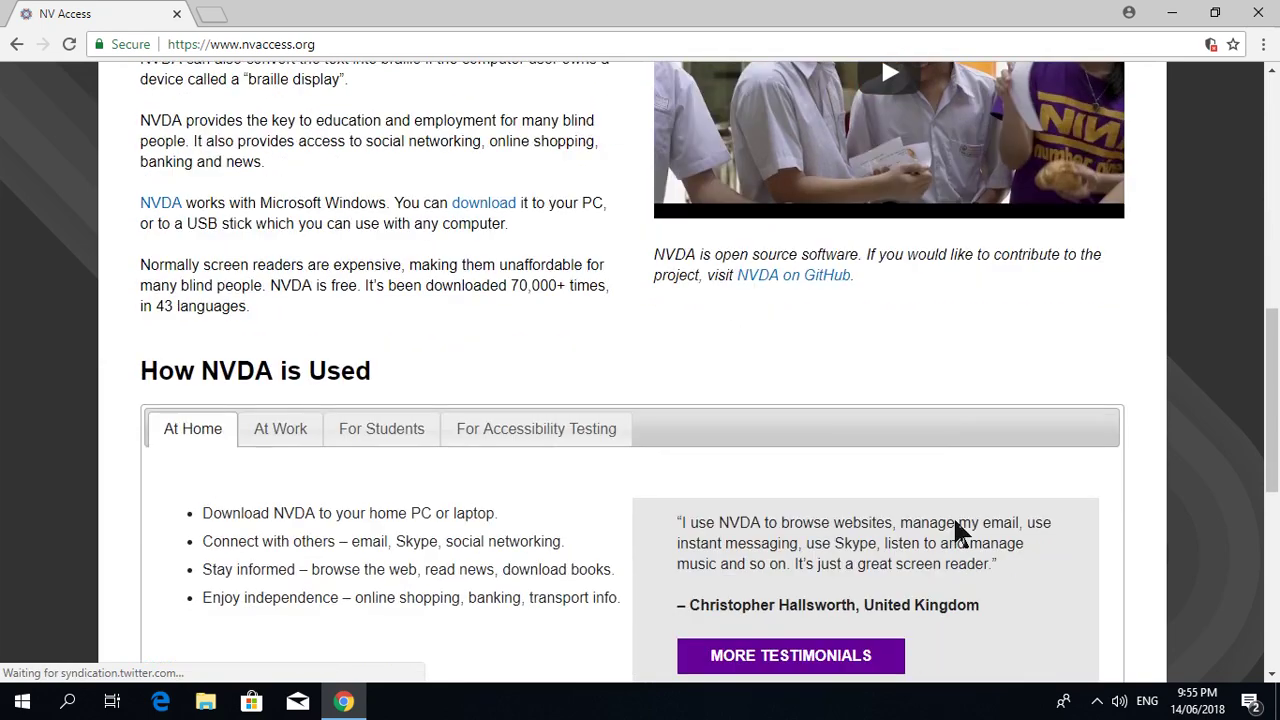
scroll(953, 528, "down", 7)
scroll(955, 521, "down", 4)
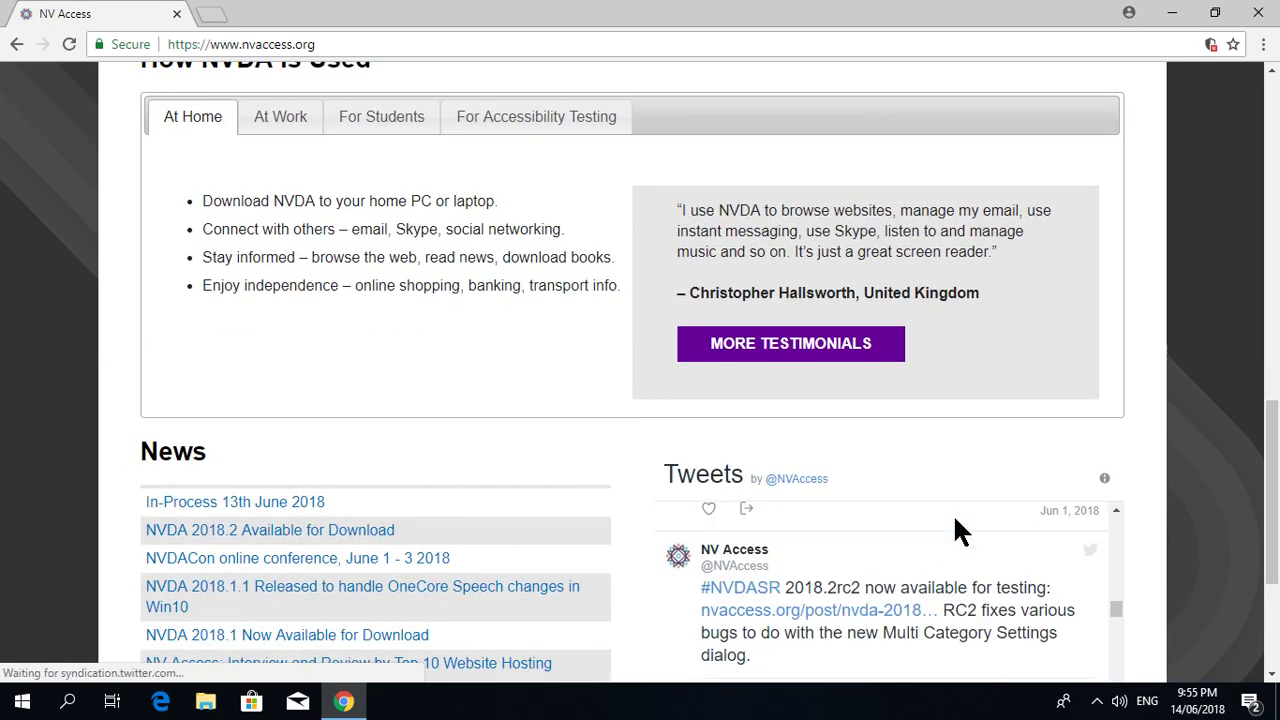
scroll(953, 528, "down", 5)
scroll(900, 515, "down", 2)
scroll(457, 80, "down", 3)
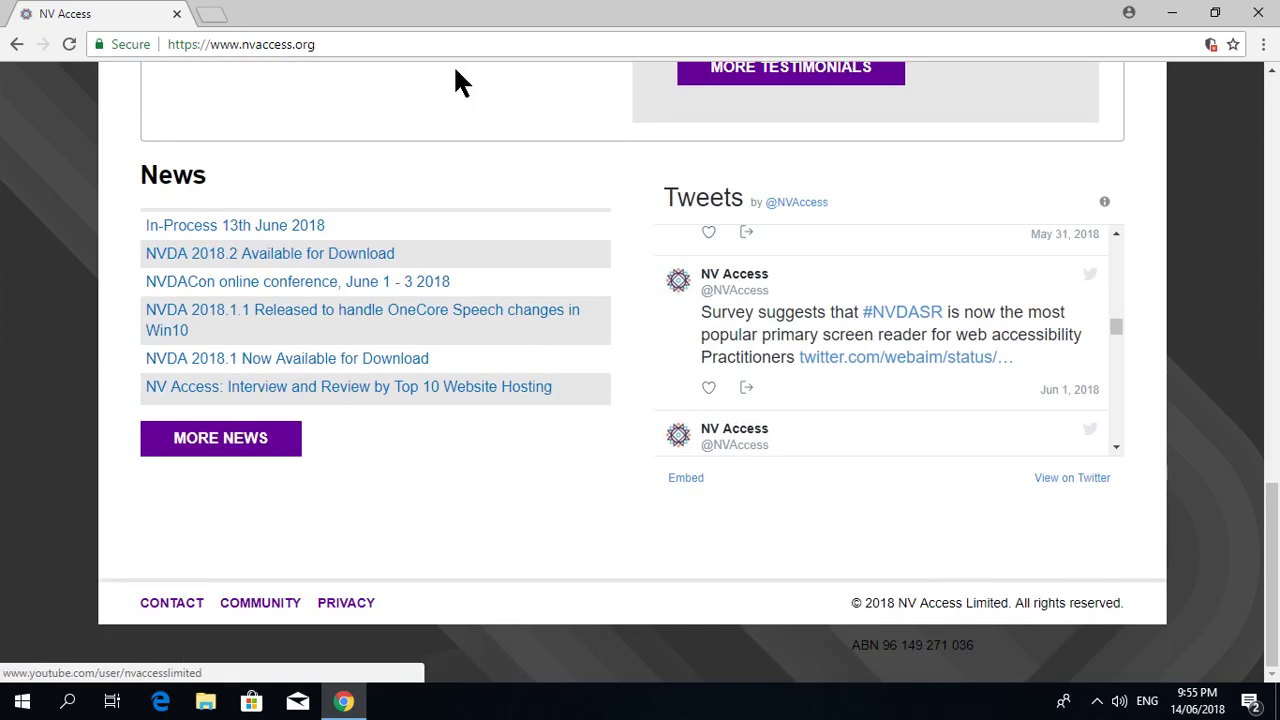
scroll(457, 80, "up", 5)
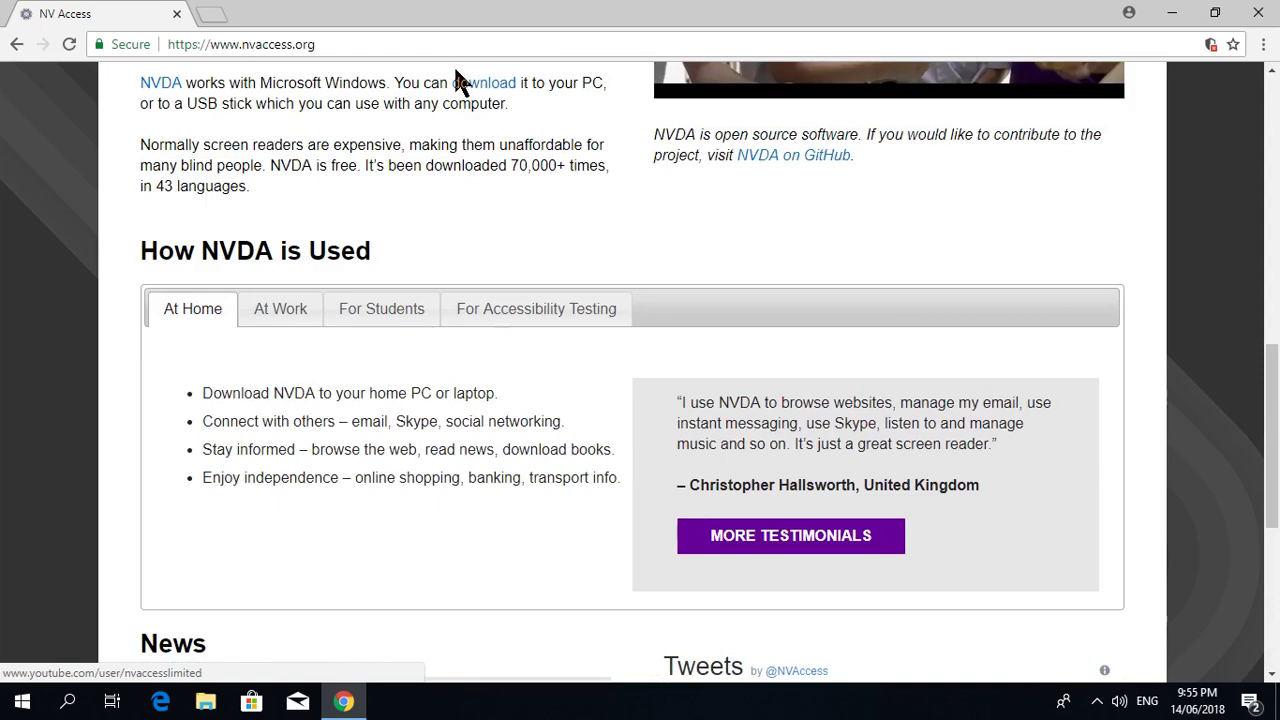
scroll(457, 80, "up", 8)
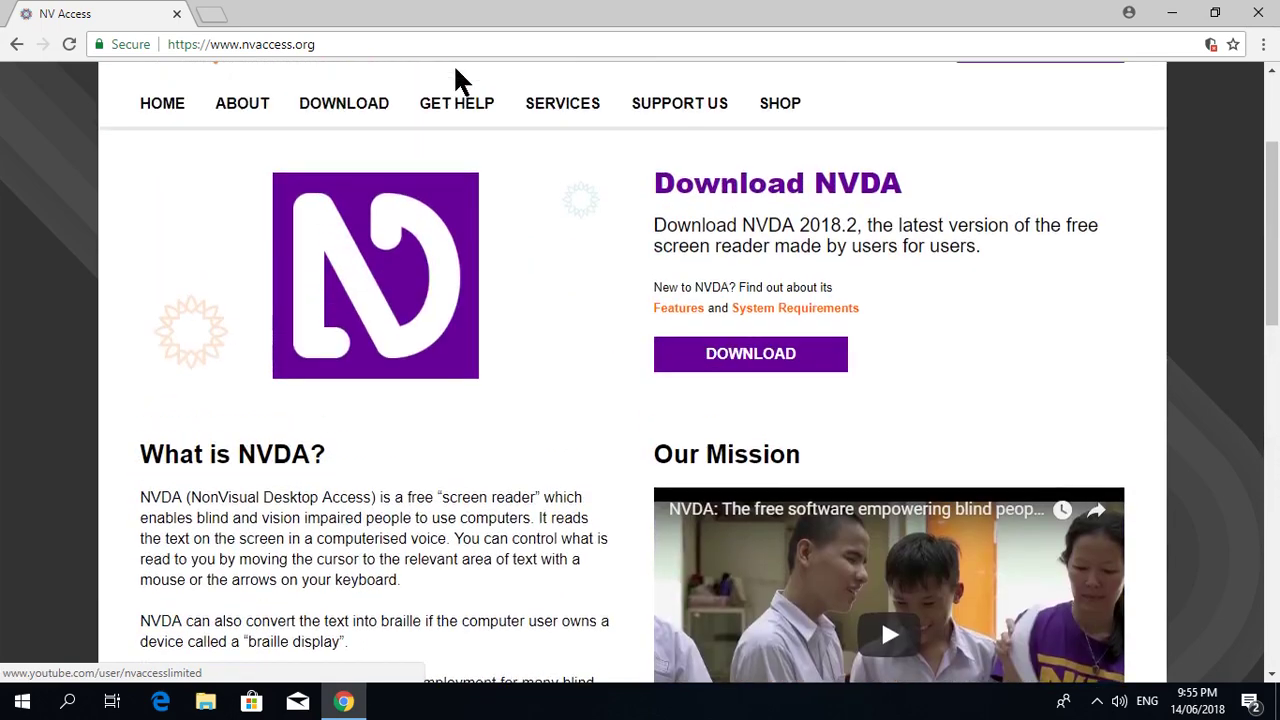
scroll(457, 80, "up", 2)
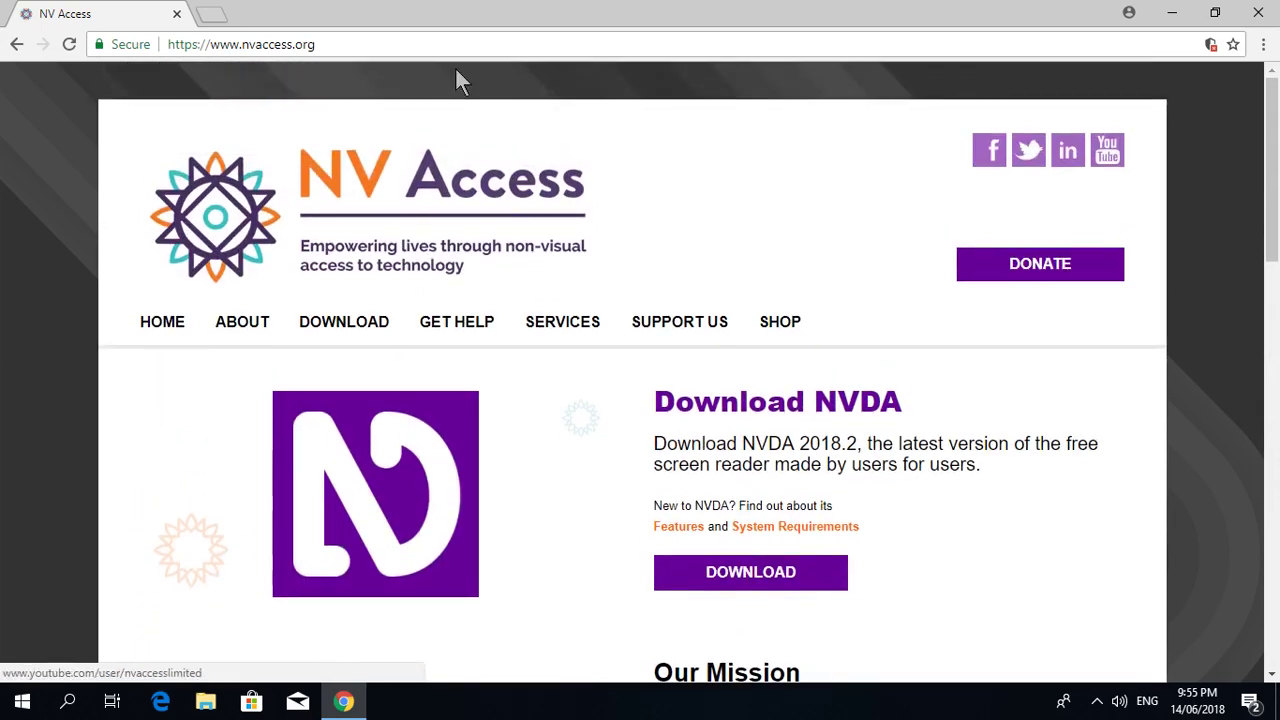
scroll(457, 80, "down", 6)
scroll(457, 80, "down", 3)
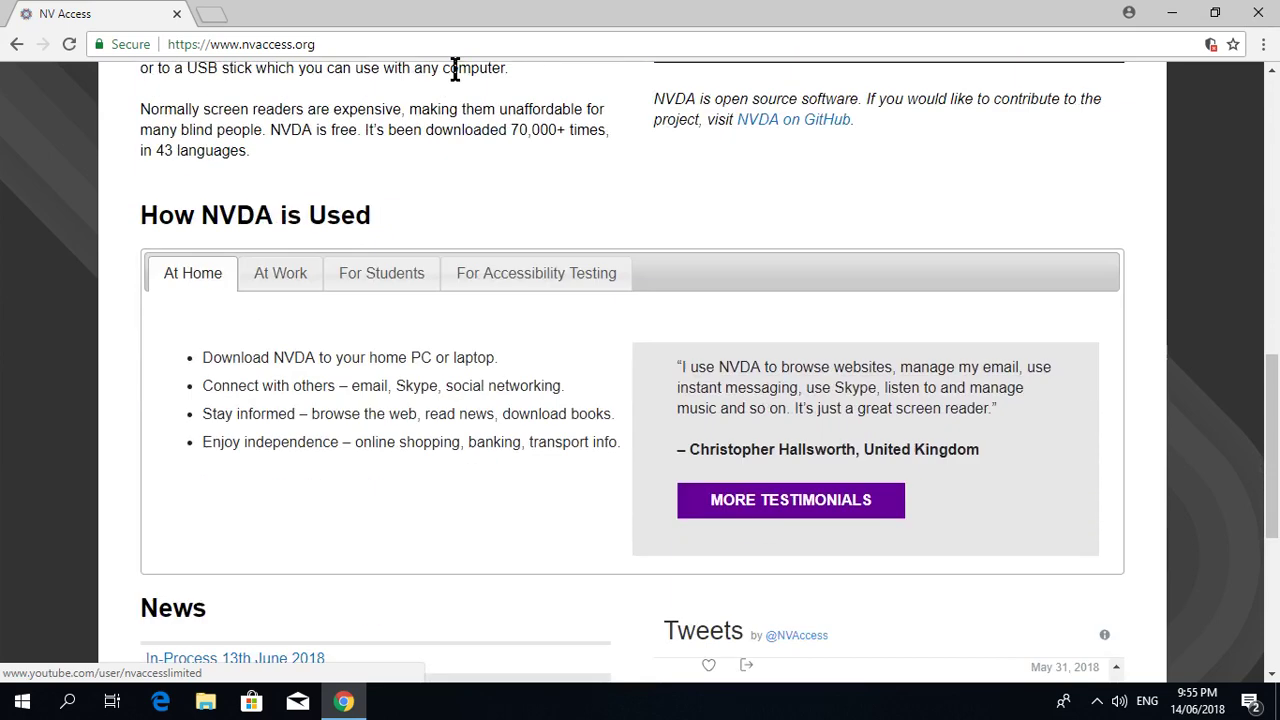
scroll(457, 80, "down", 5)
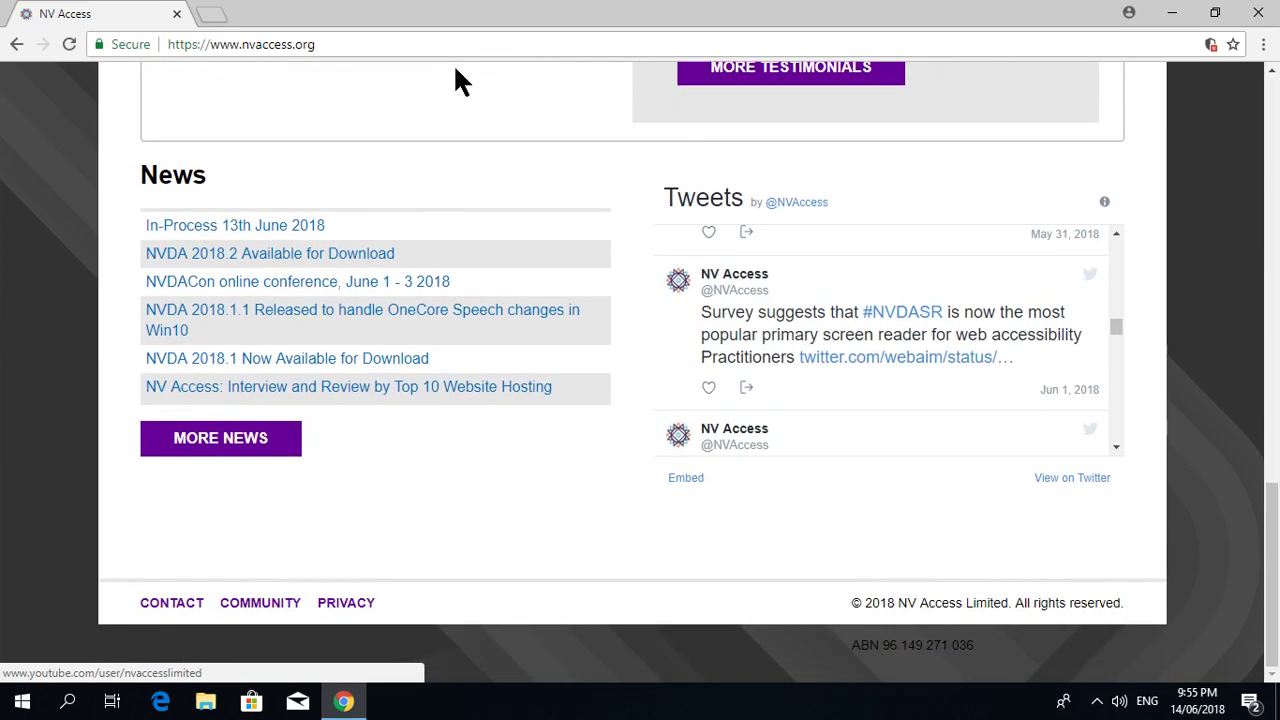
scroll(457, 80, "up", 3)
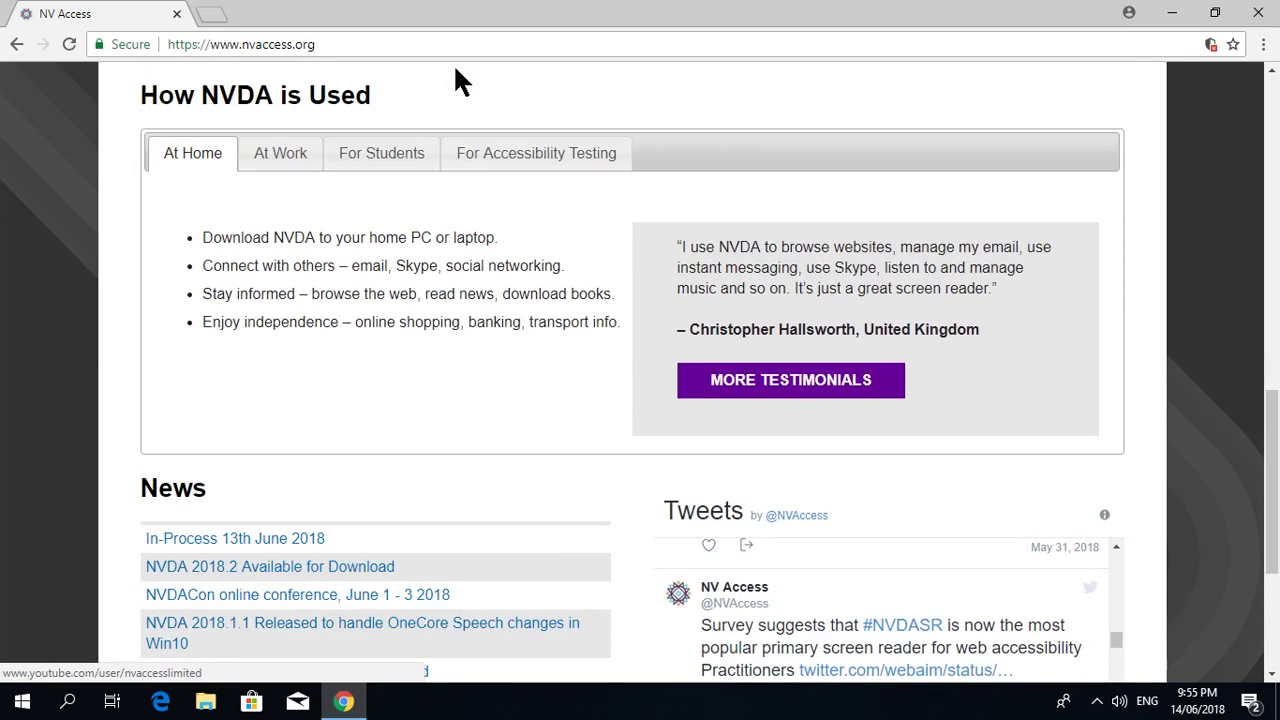
scroll(457, 80, "up", 3)
scroll(457, 80, "down", 6)
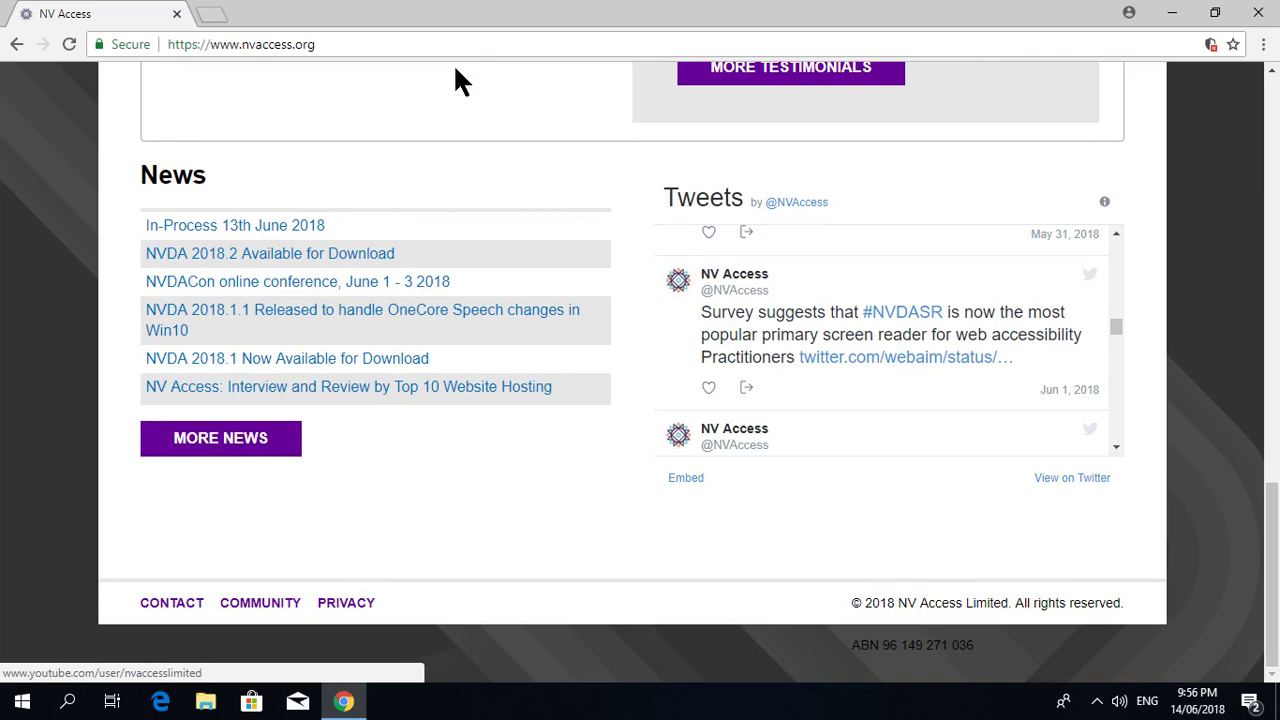
scroll(455, 80, "up", 3)
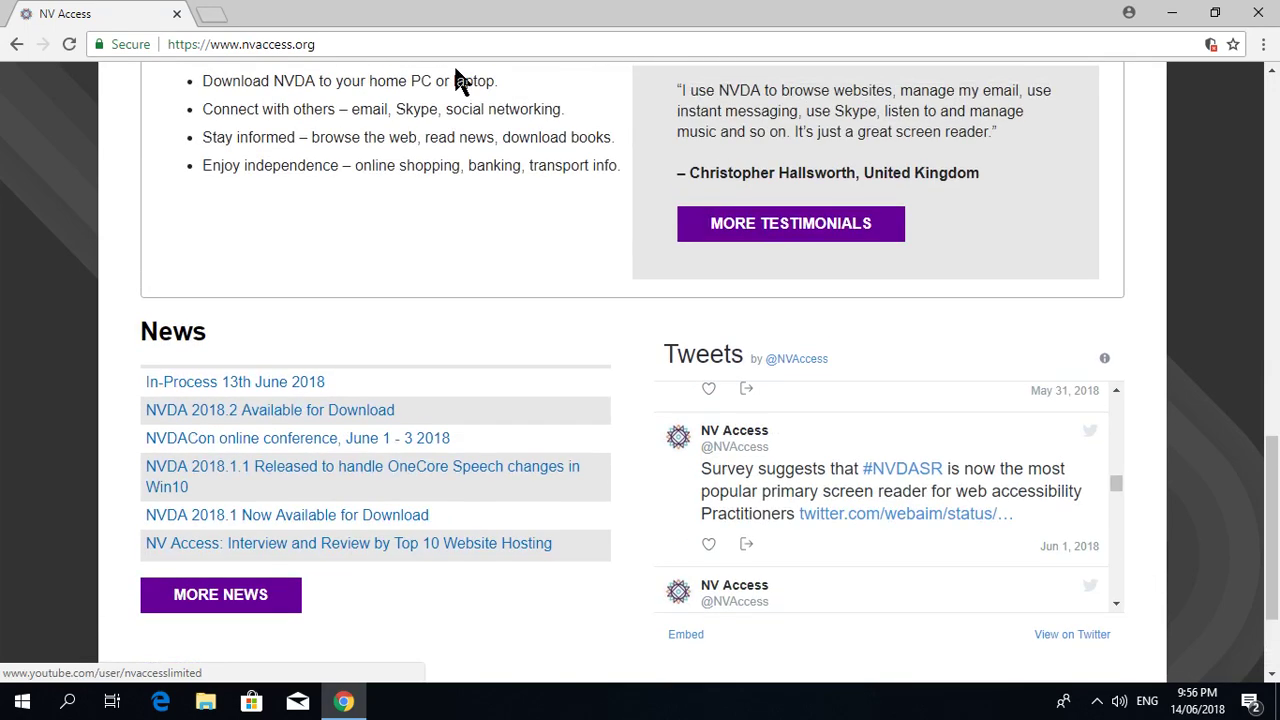
scroll(455, 80, "down", 3)
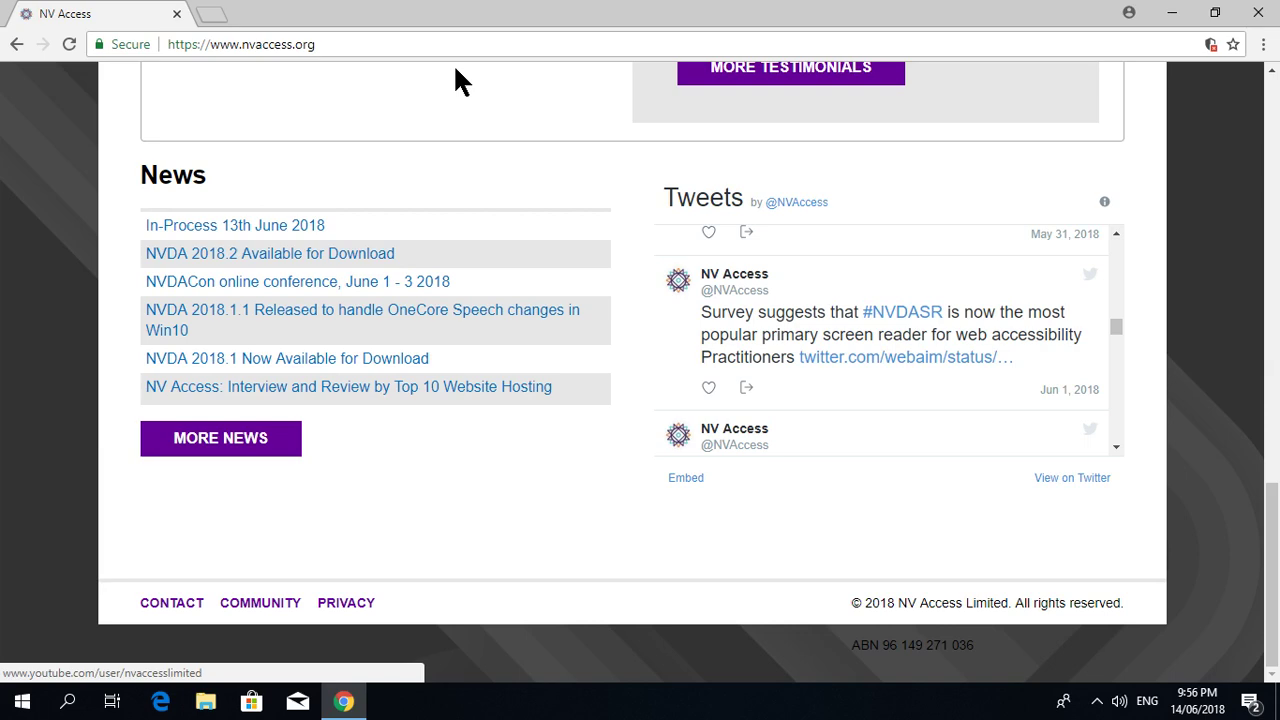
scroll(455, 80, "up", 12)
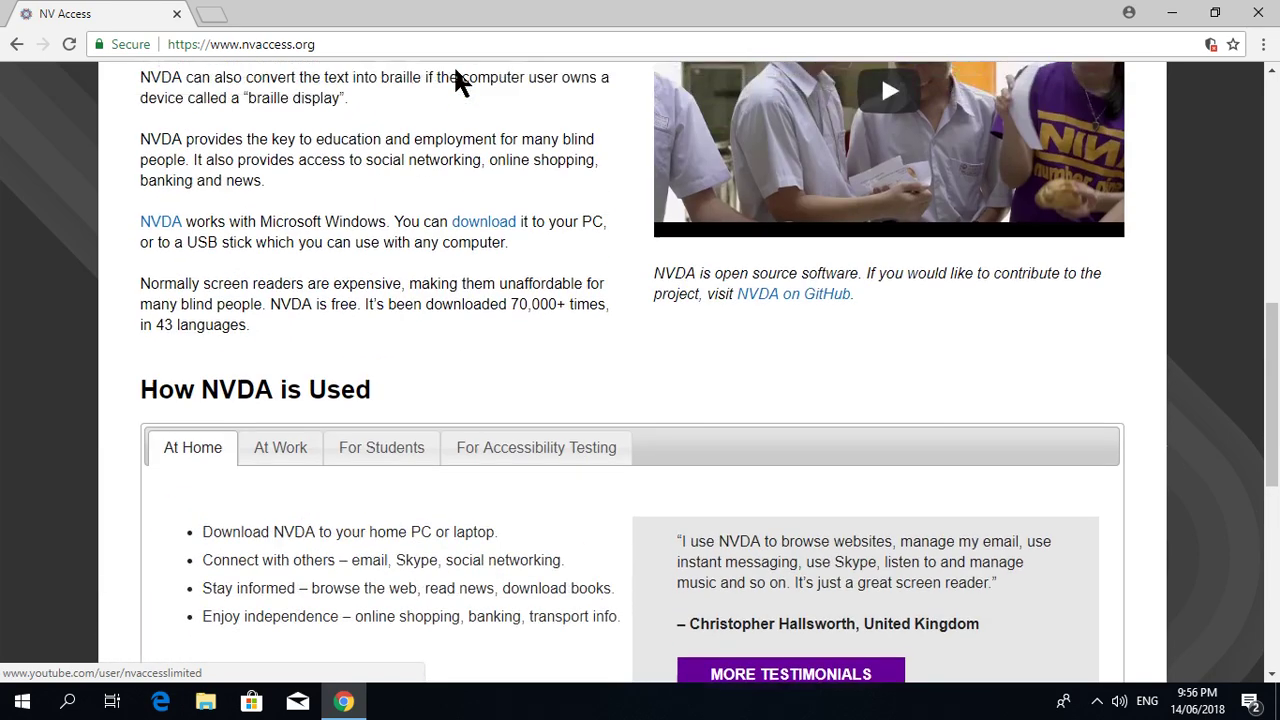
scroll(460, 80, "up", 2)
scroll(455, 80, "down", 8)
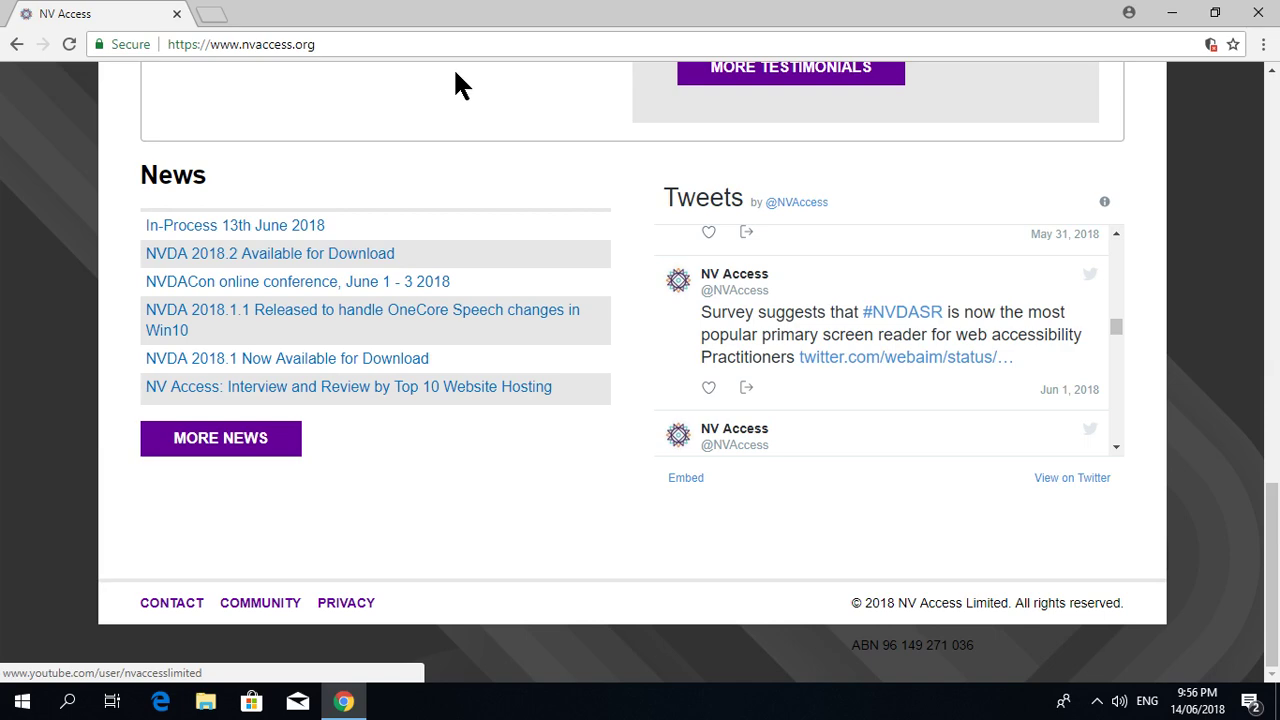
- Show the desktop and launch the nvda_2017.3 (1) installer from there
key("super+d")
key("n")
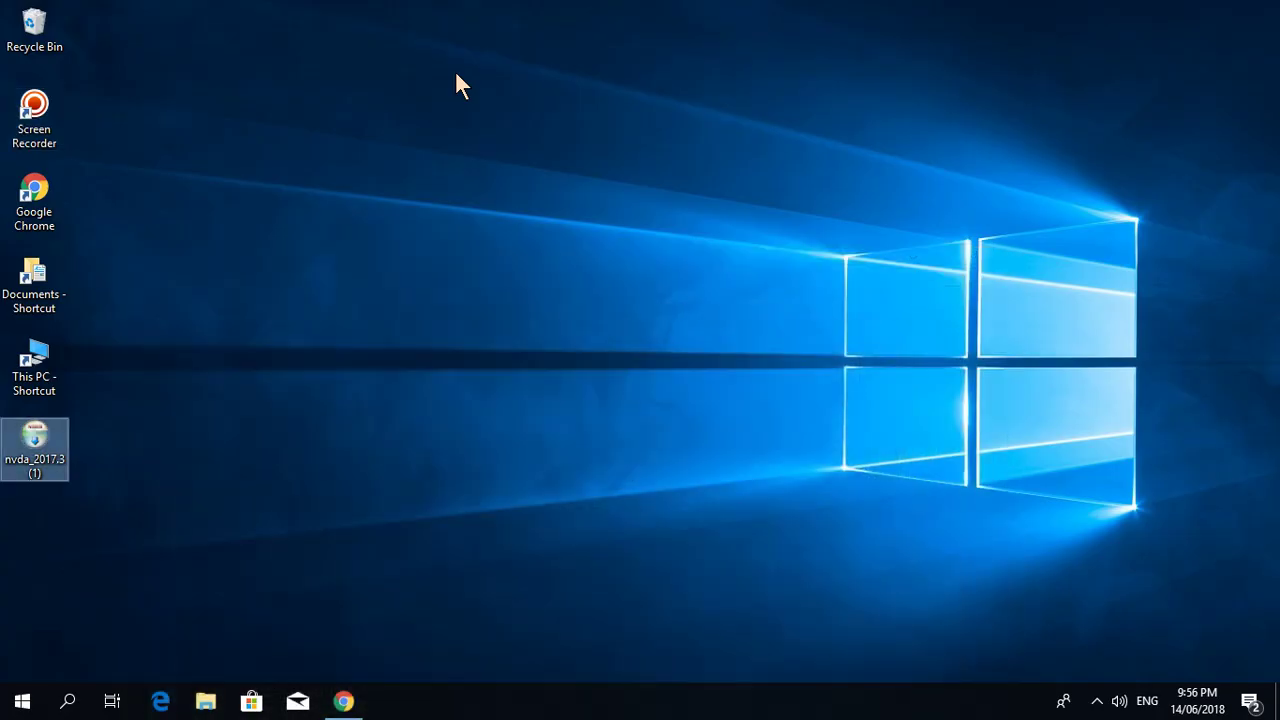
key("Return")
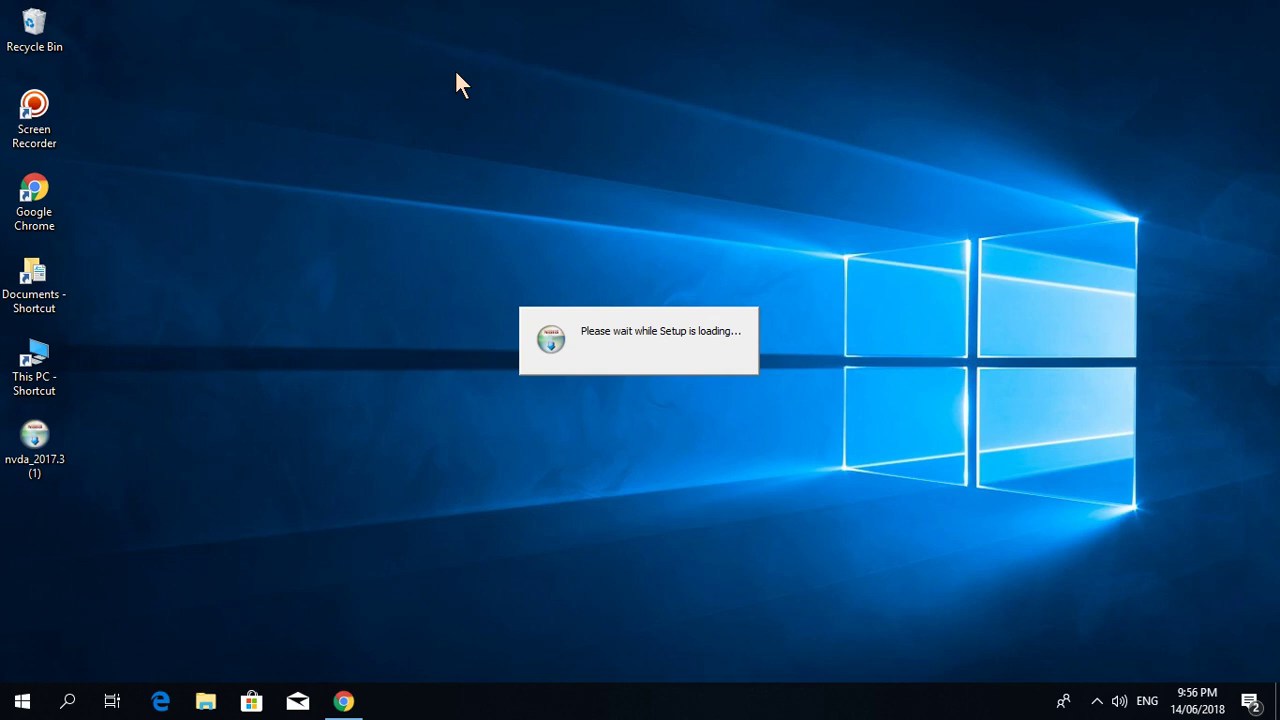
key("super+Tab")
key("Return")
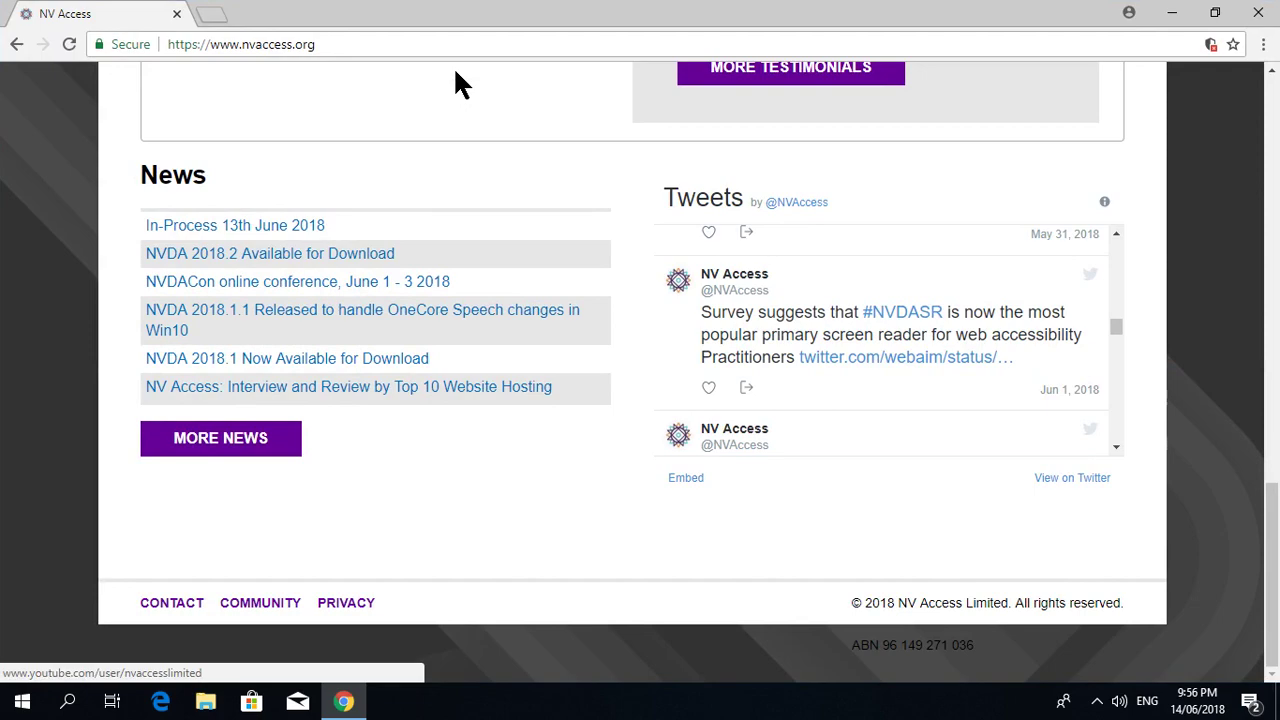
scroll(460, 83, "up", 5)
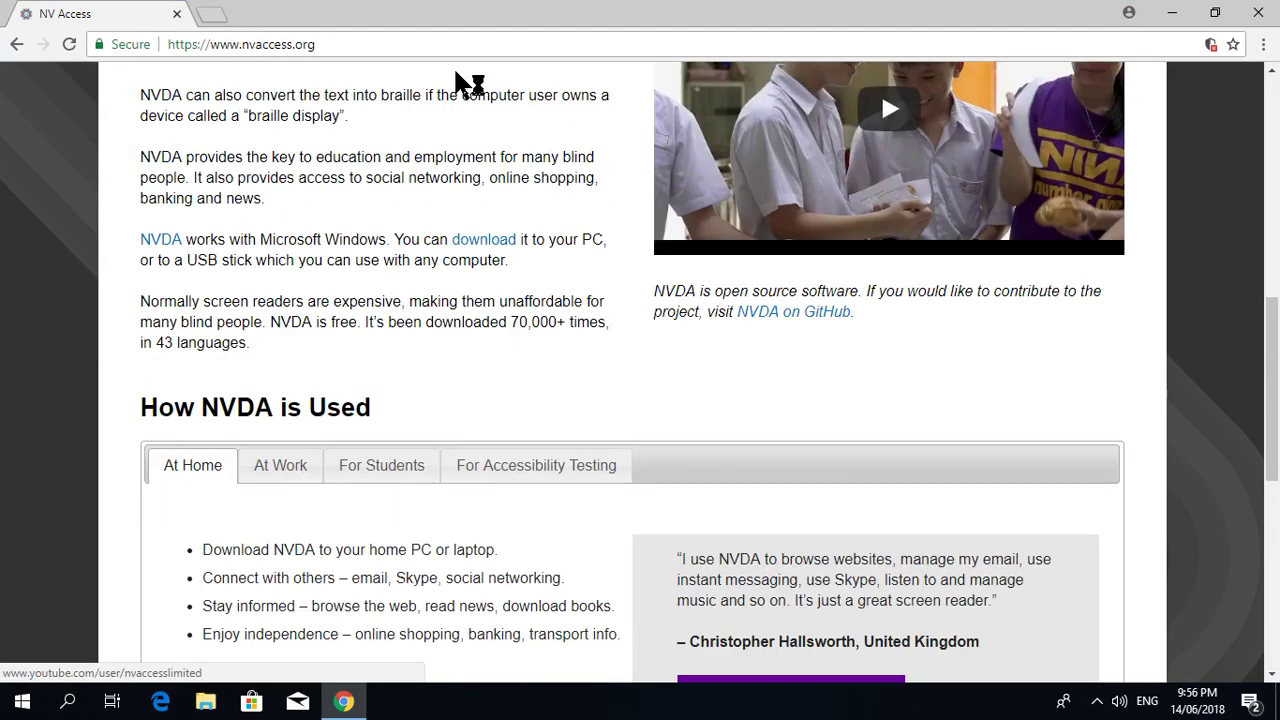
scroll(460, 83, "down", 3)
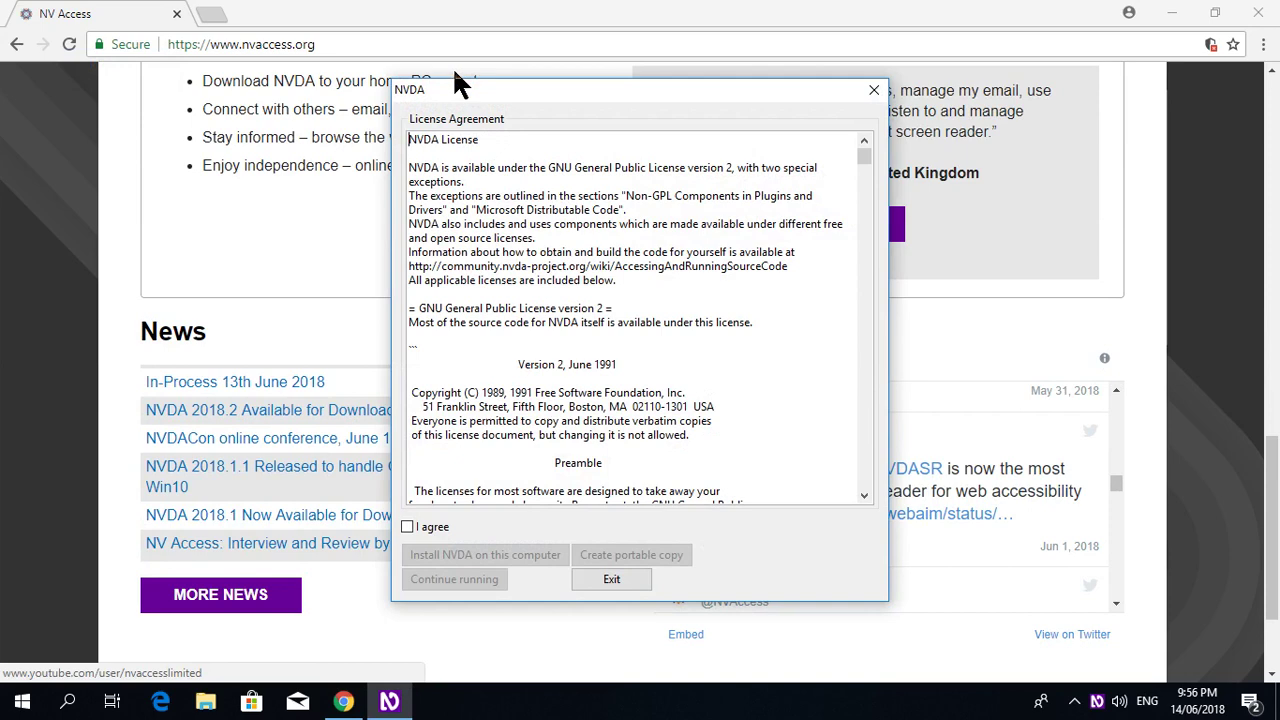
key("super+d")
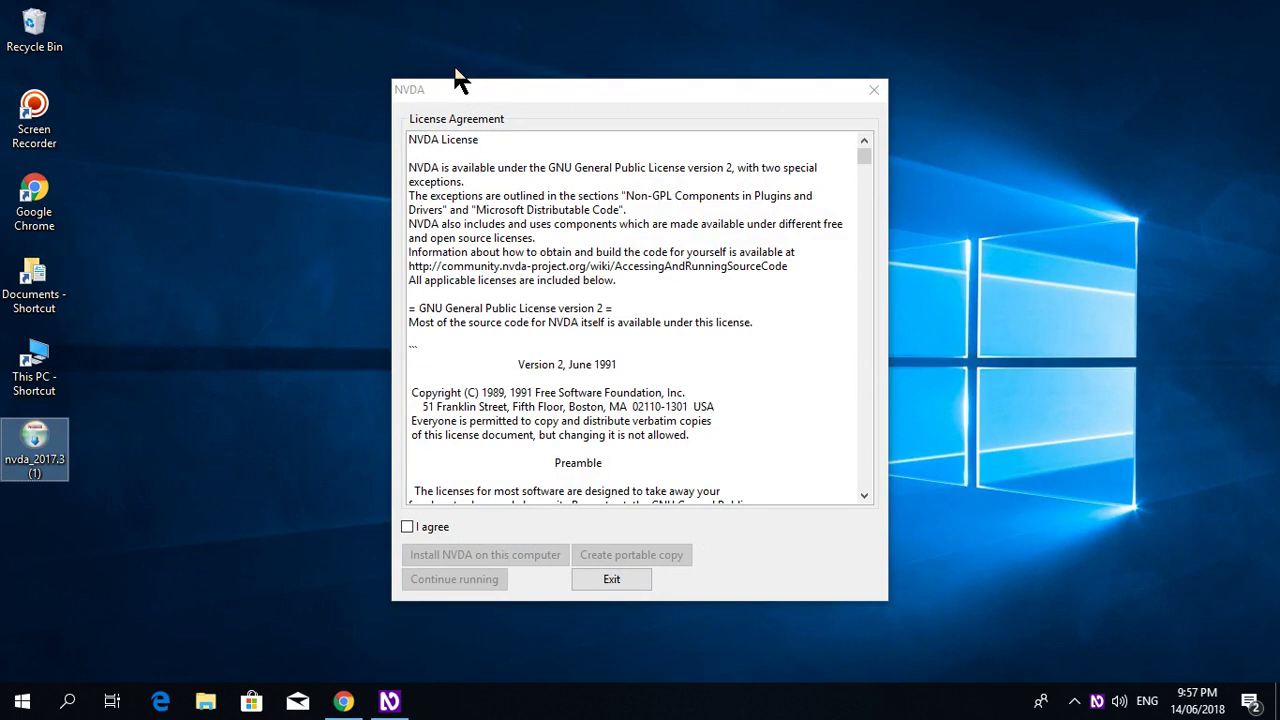
key("alt+Tab")
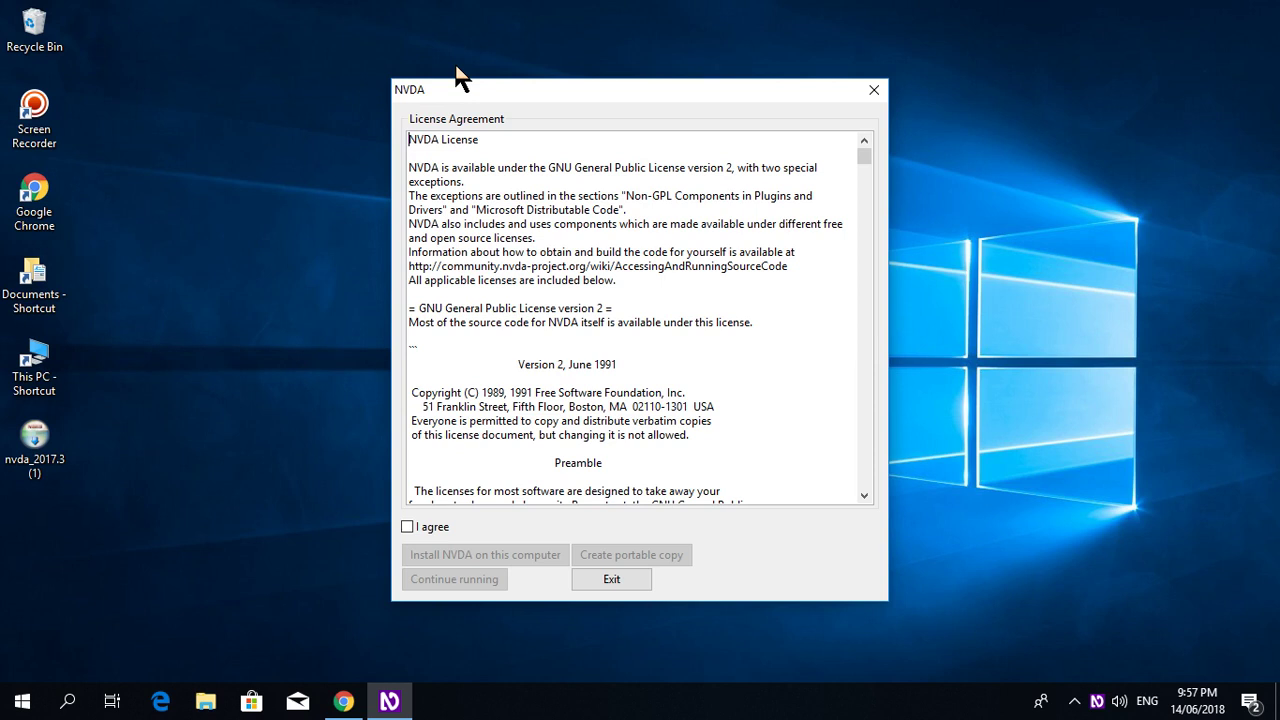
- Agree to the NVDA license and choose to install NVDA on this computer
key("Tab")
key("space")
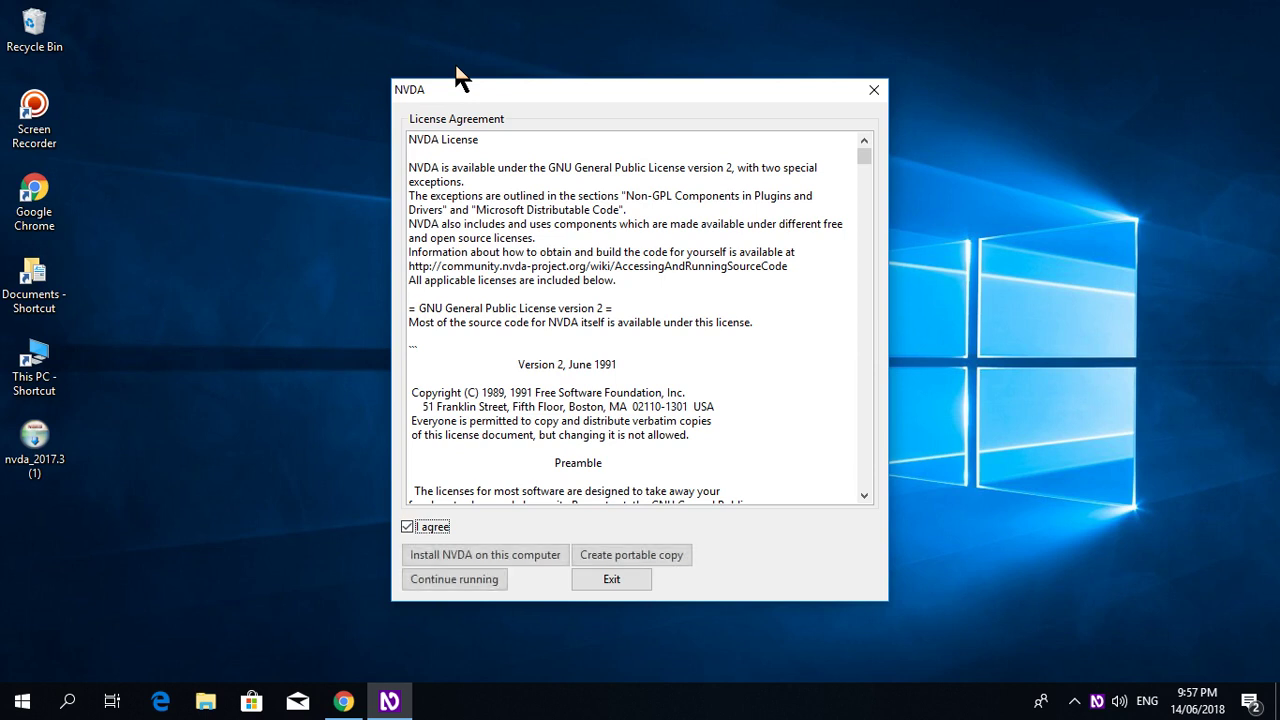
key("Tab")
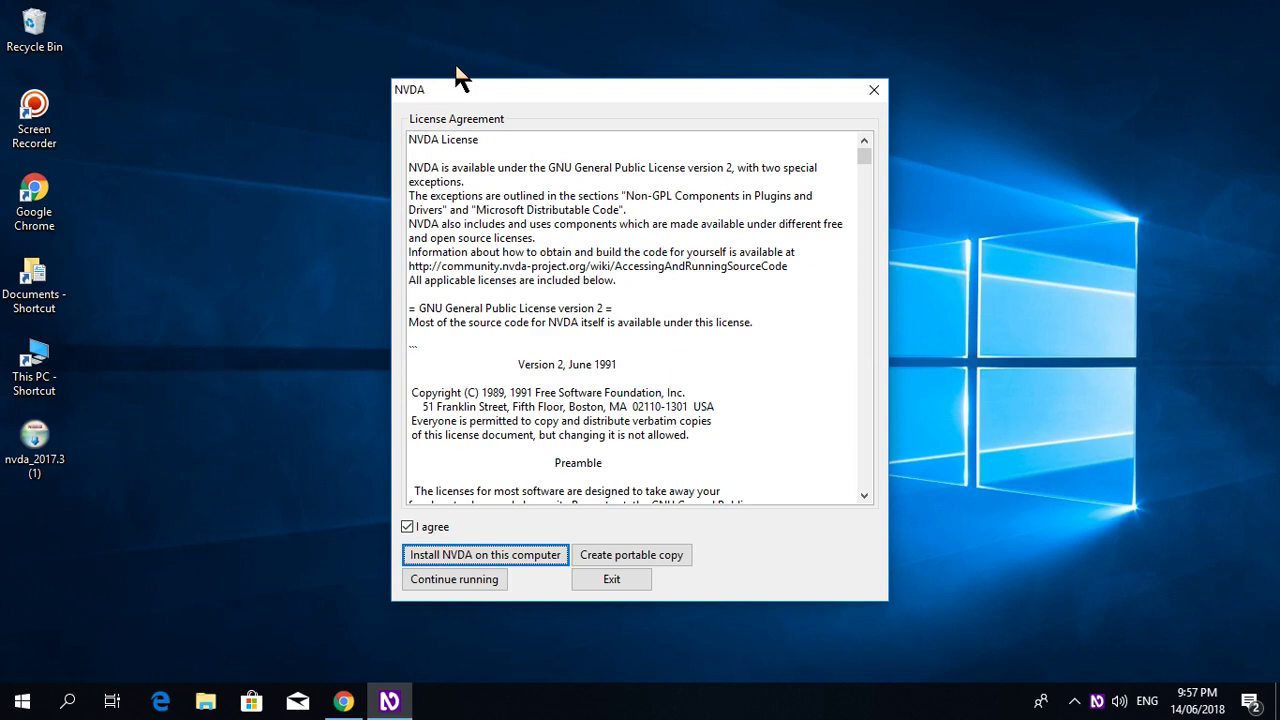
key("Return")
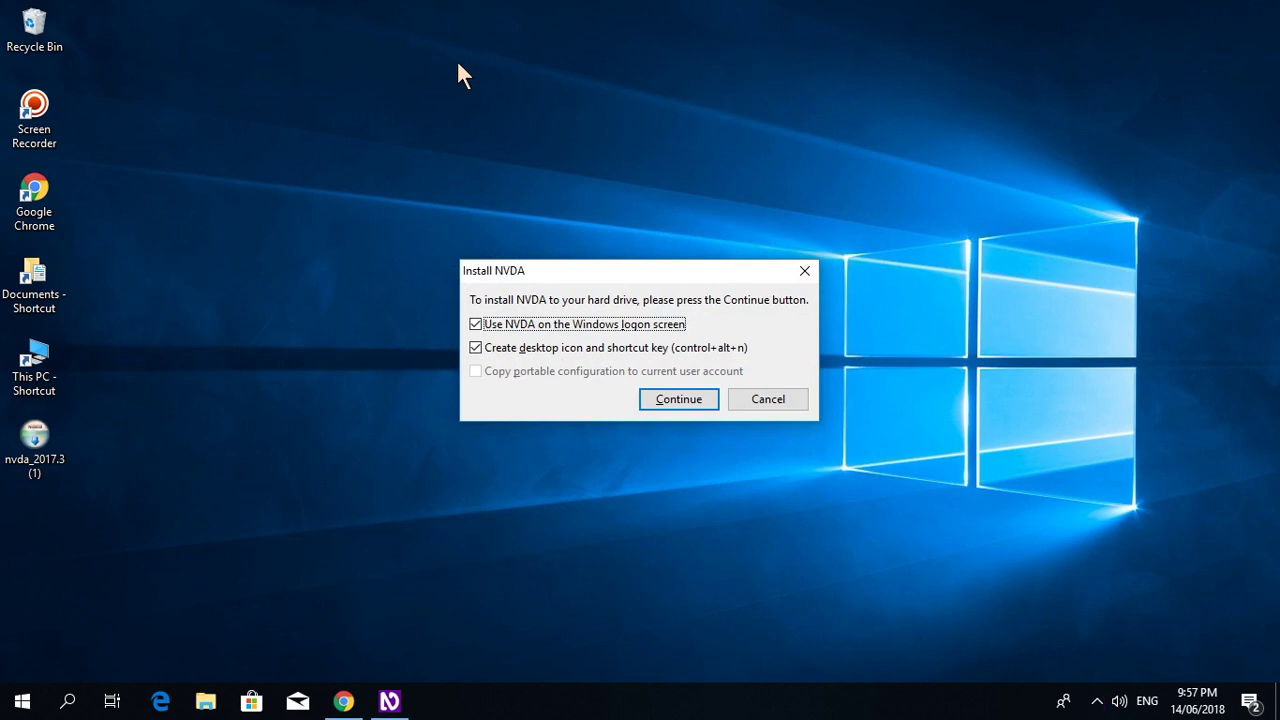
- Continue the installation, keeping NVDA on the Windows logon screen and the desktop icon with its shortcut key enabled
key("Tab")
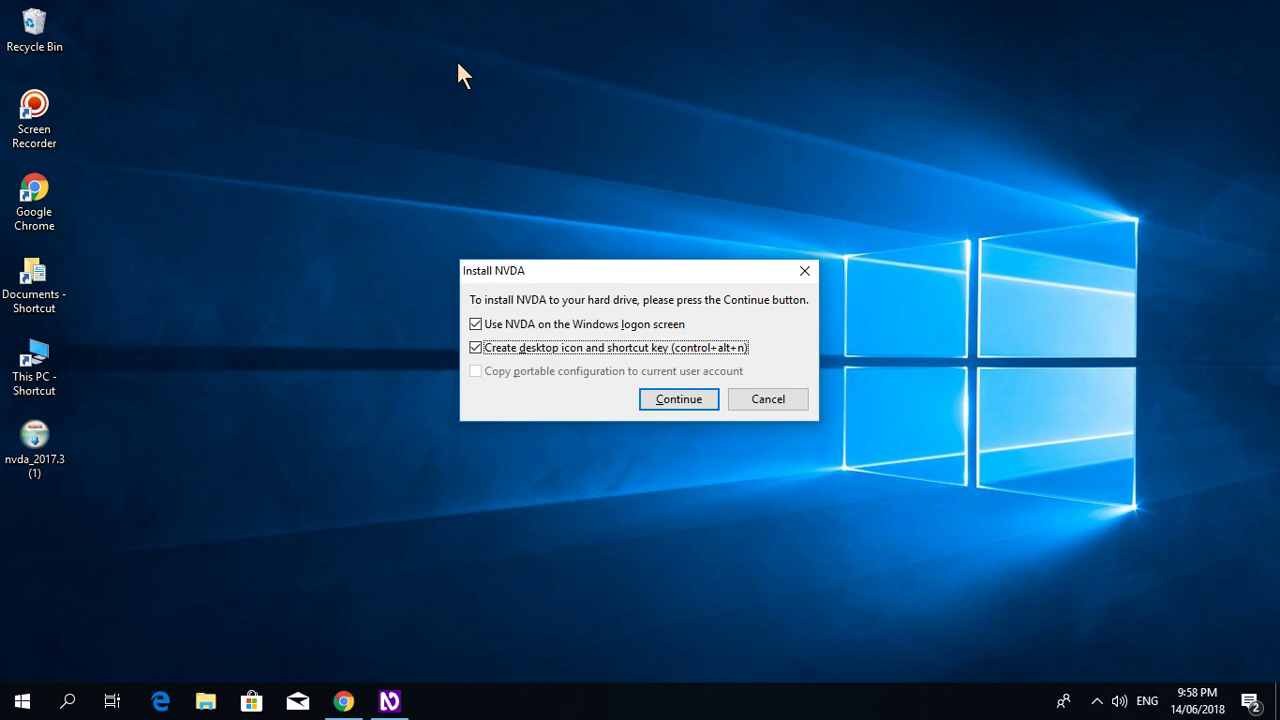
key("Tab")
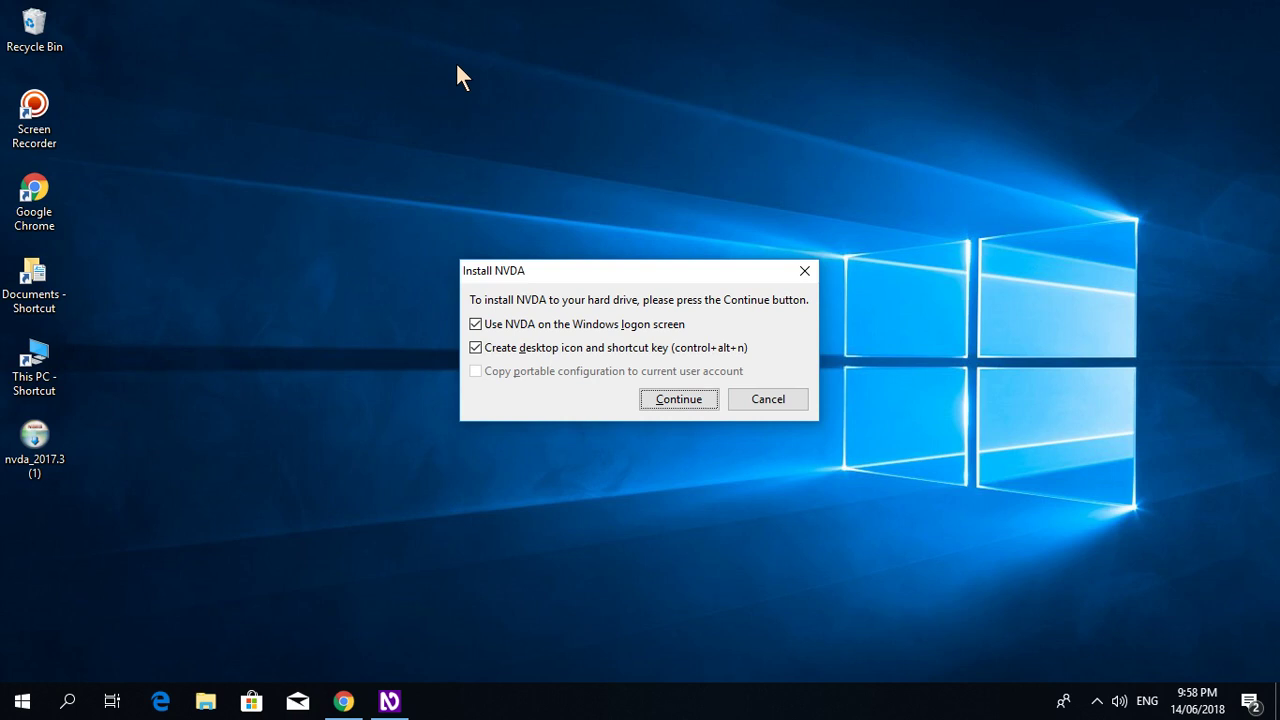
key("Return")
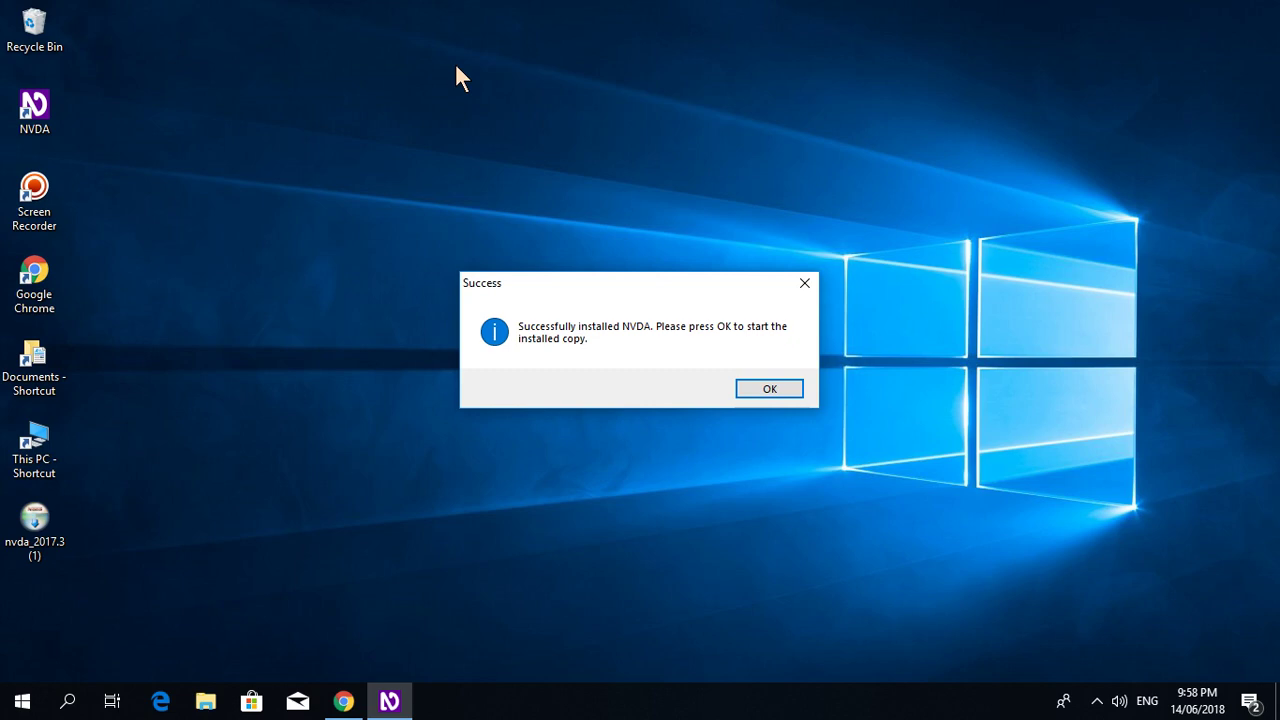
key("alt+Tab")
key("alt+Tab")
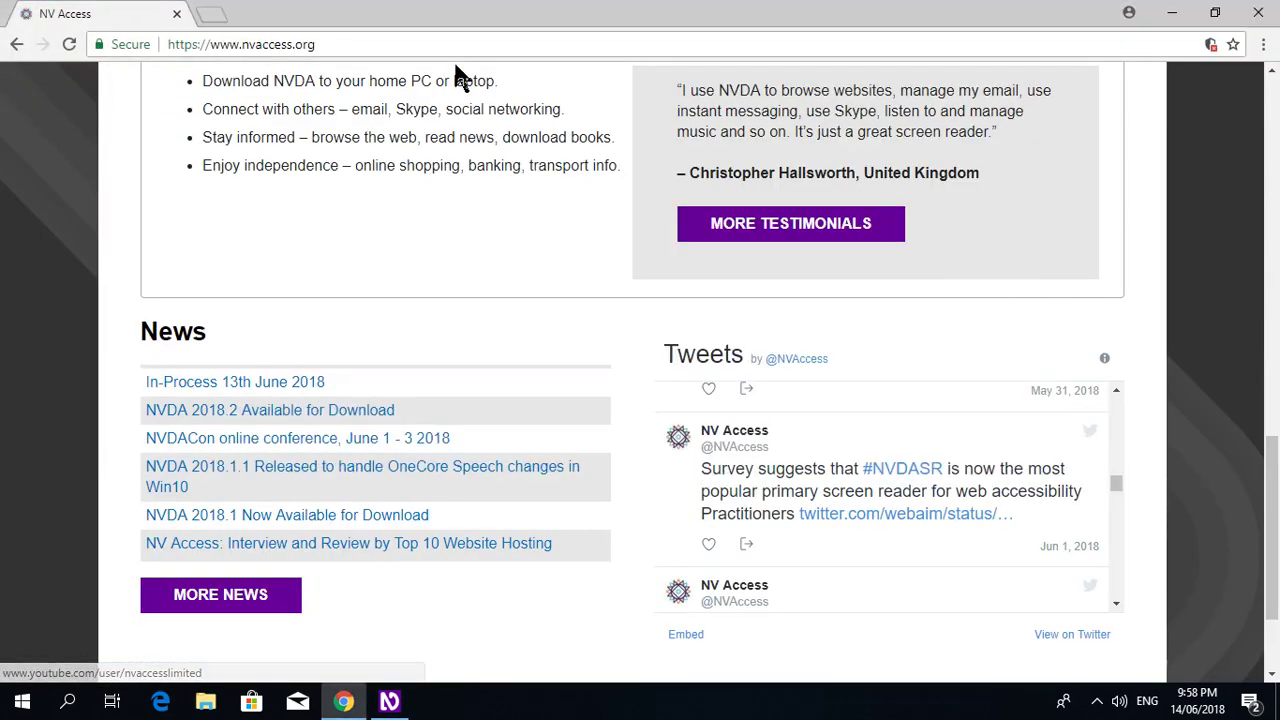
key("alt+Tab")
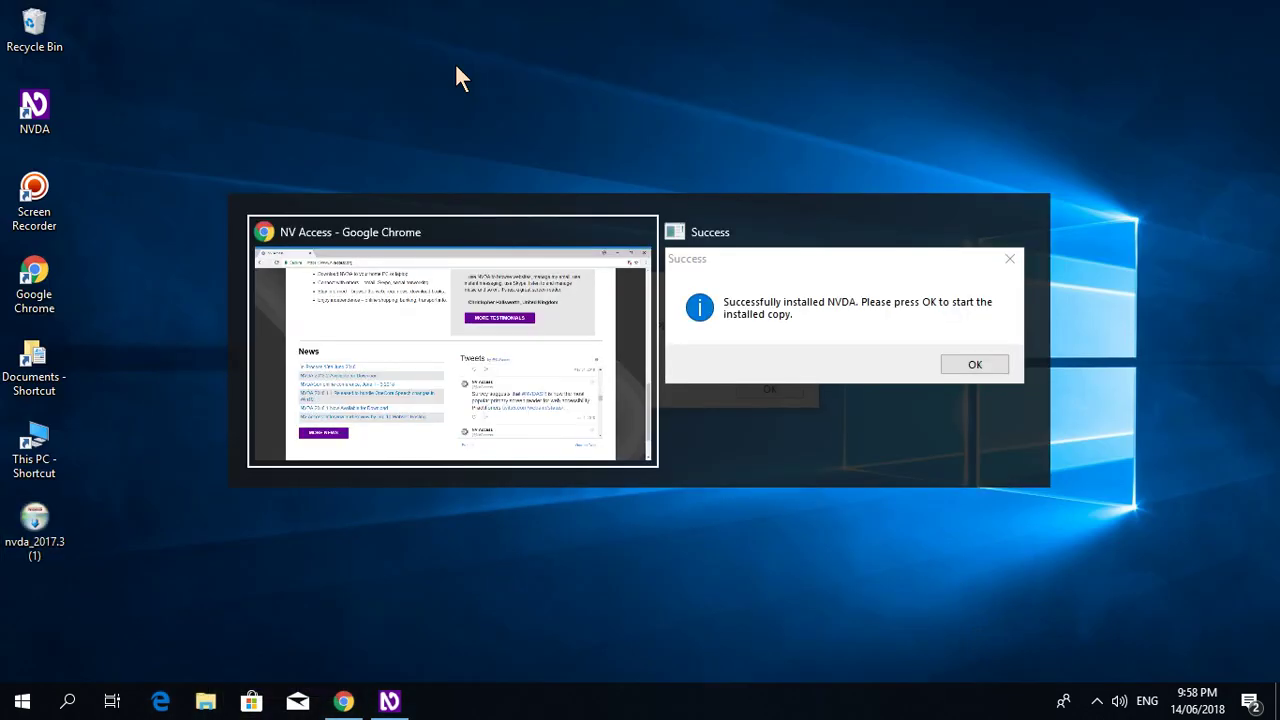
key("alt+Tab")
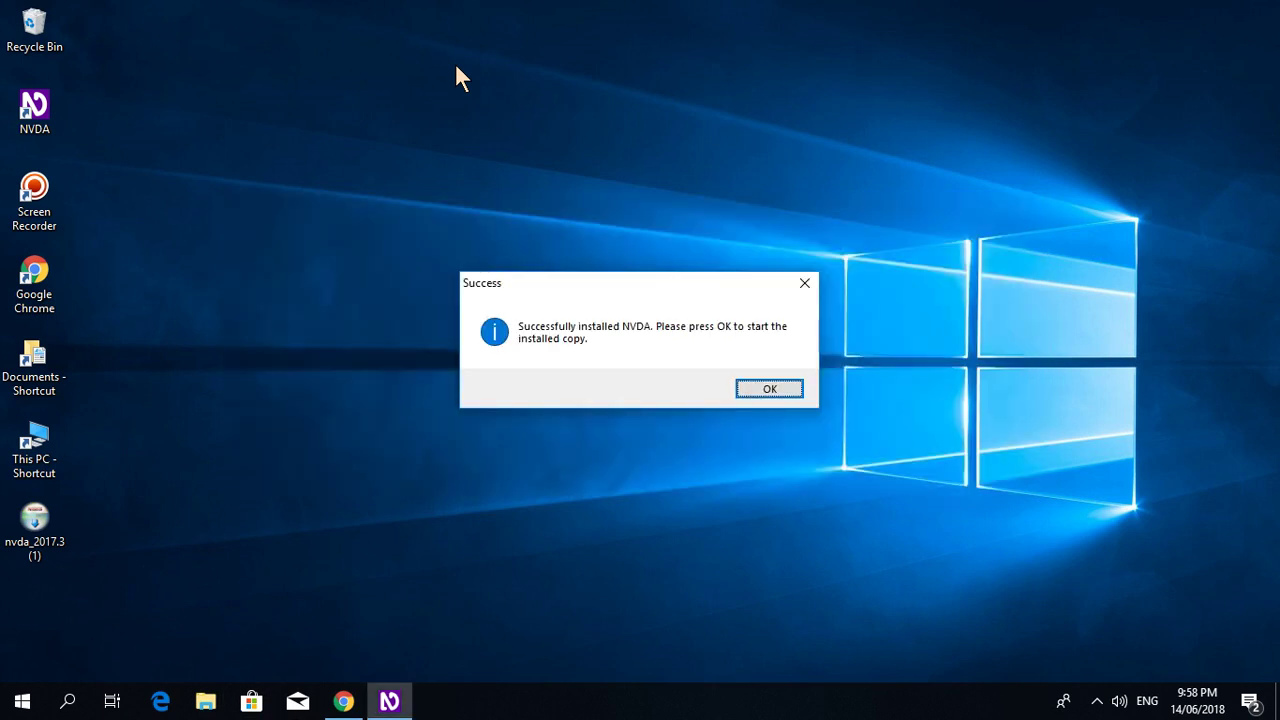
- Start the installed copy of NVDA and keep the keyboard layout set to desktop in its welcome options
key("Return")
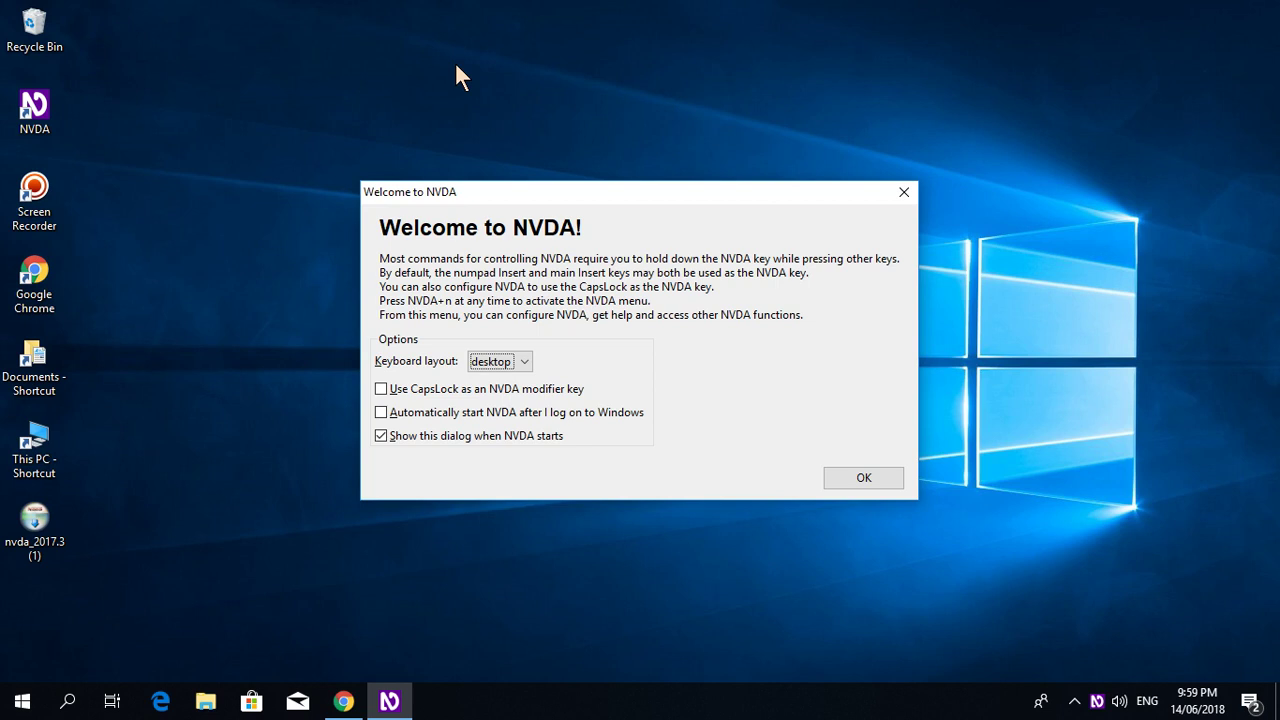
key("Tab")
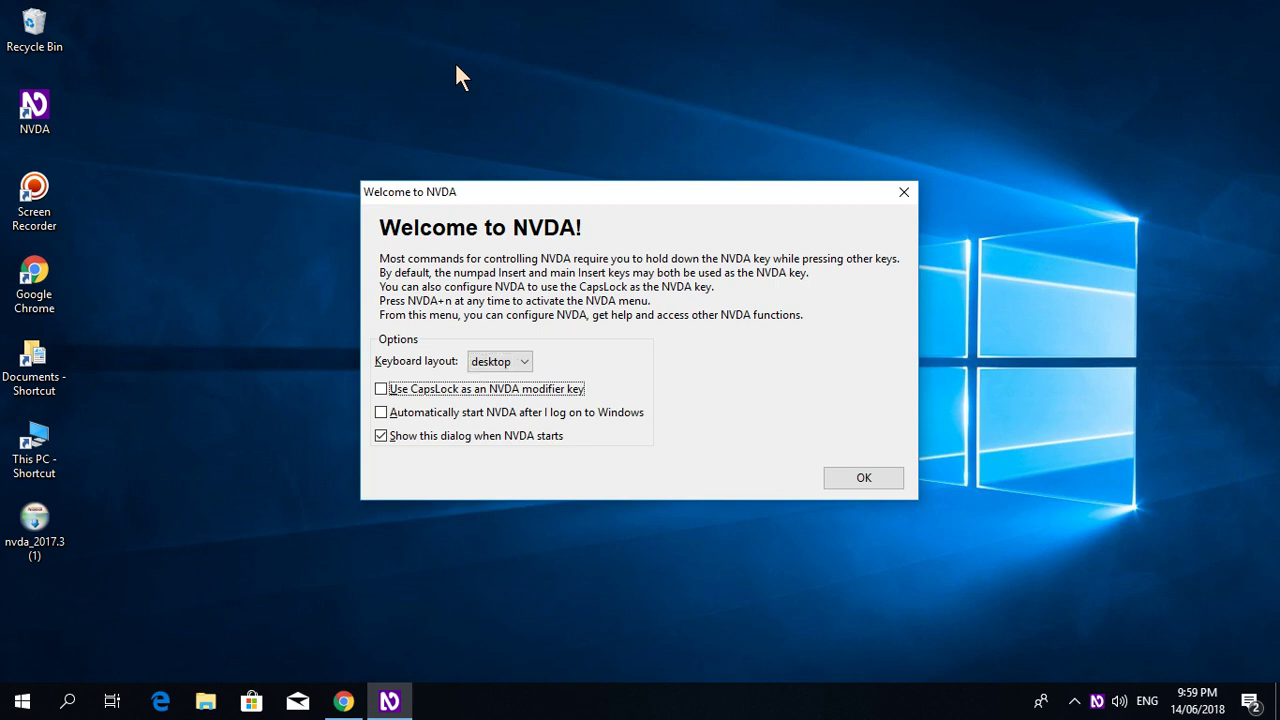
key("shift+Tab")
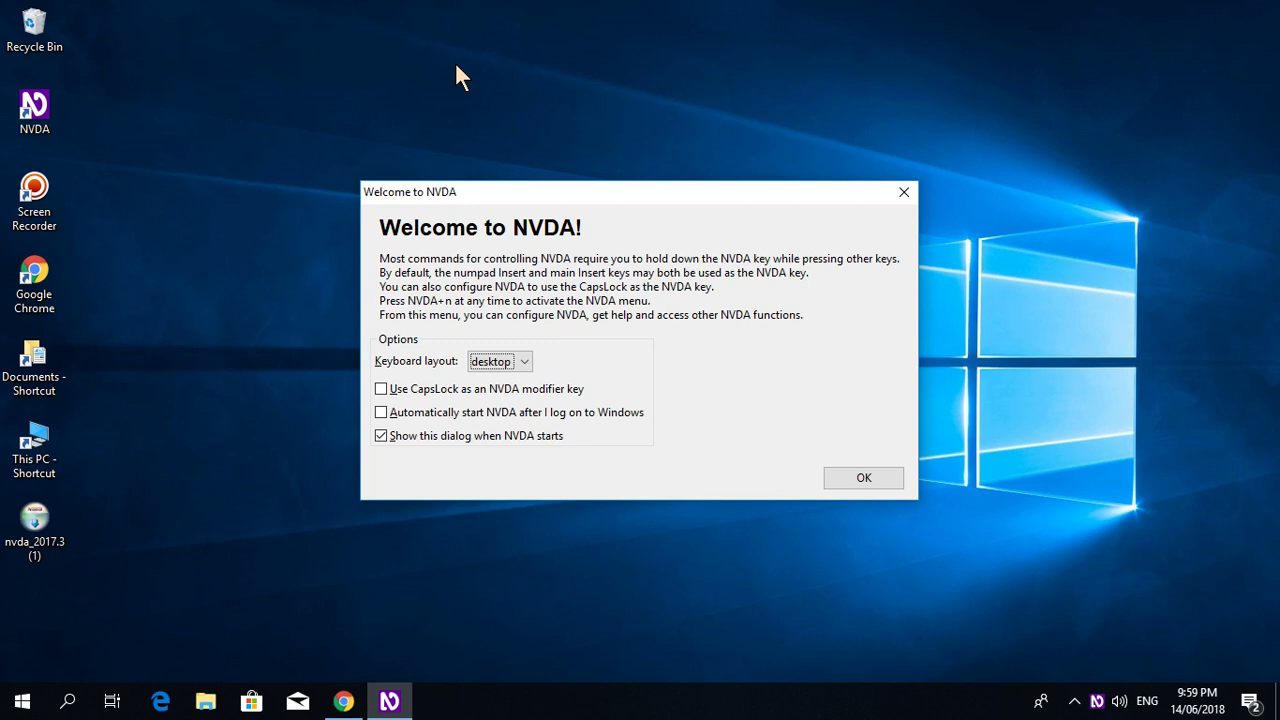
key("Down")
key("Up")
- Accept the welcome options with CapsLock modifier and automatic start at logon off, and showing this dialog at startup on
key("Tab")
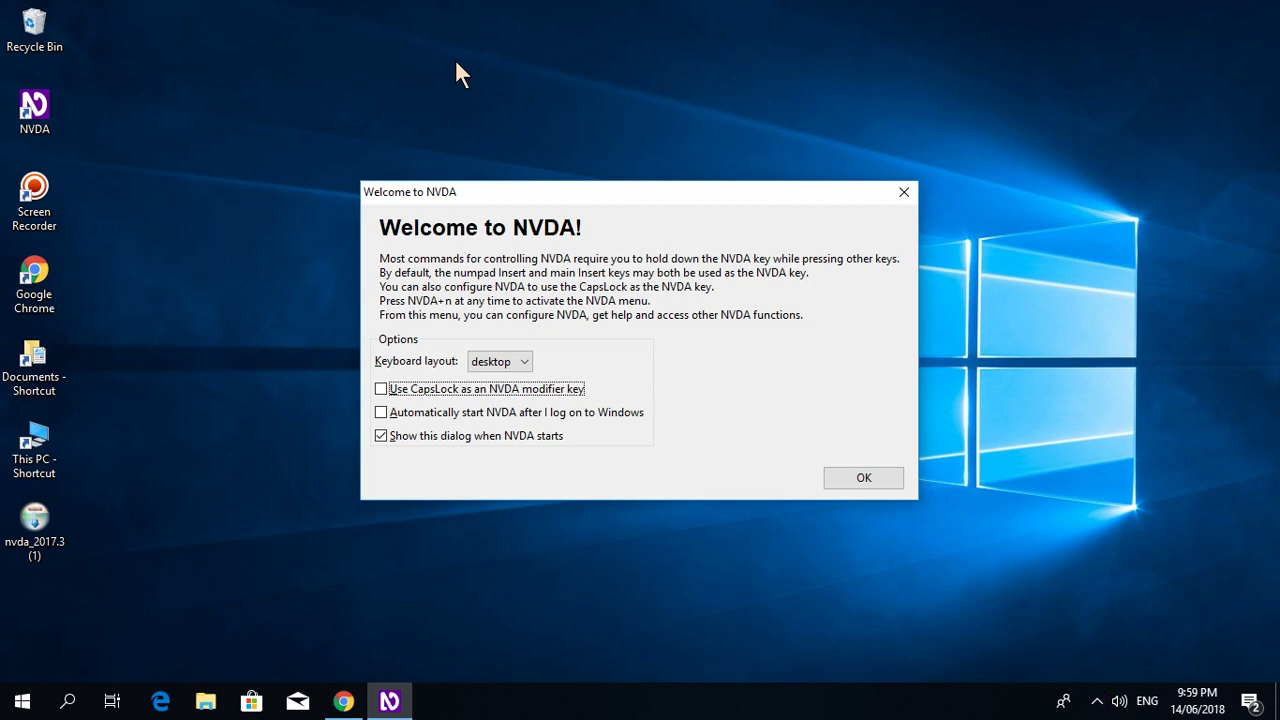
key("Tab")
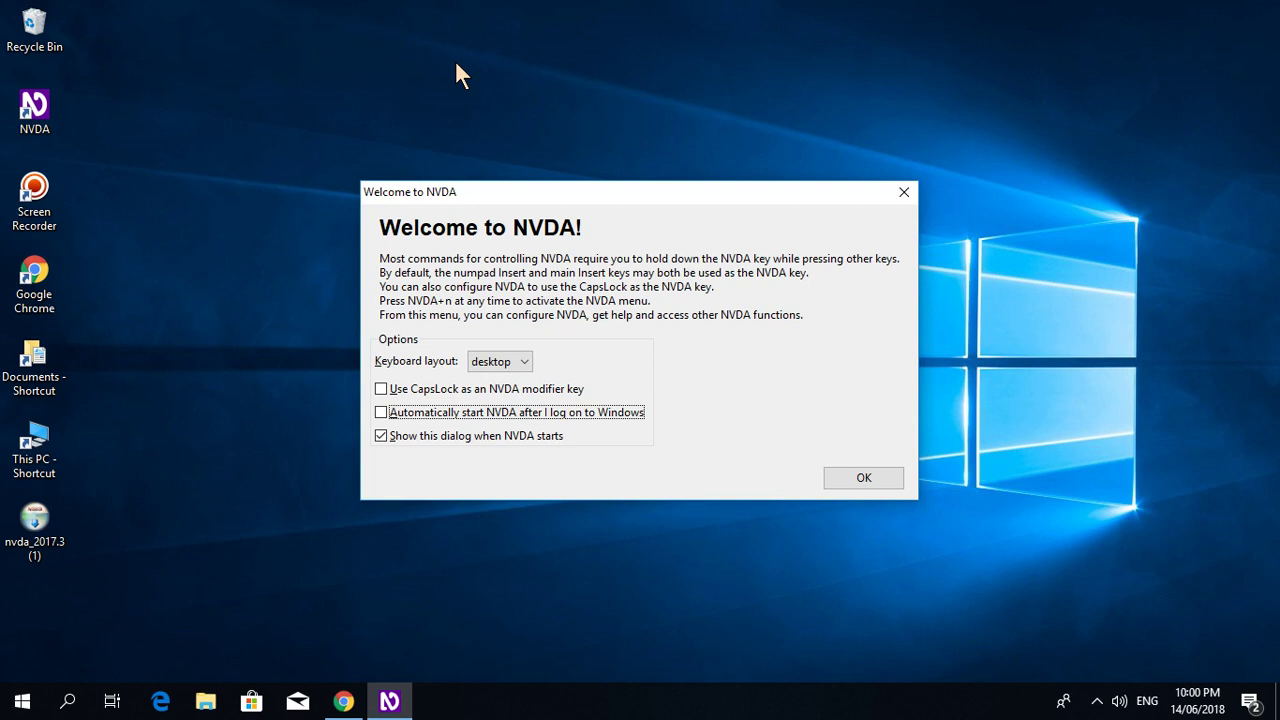
key("Tab")
key("Tab")
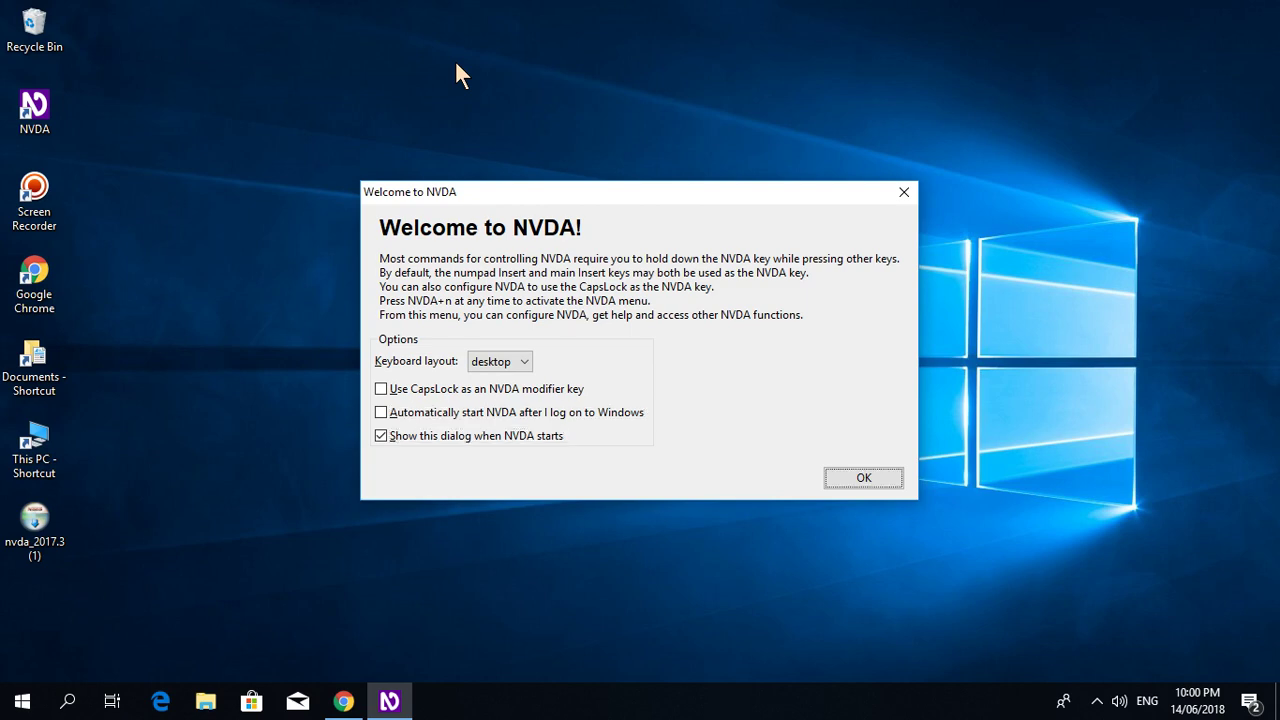
key("Return")
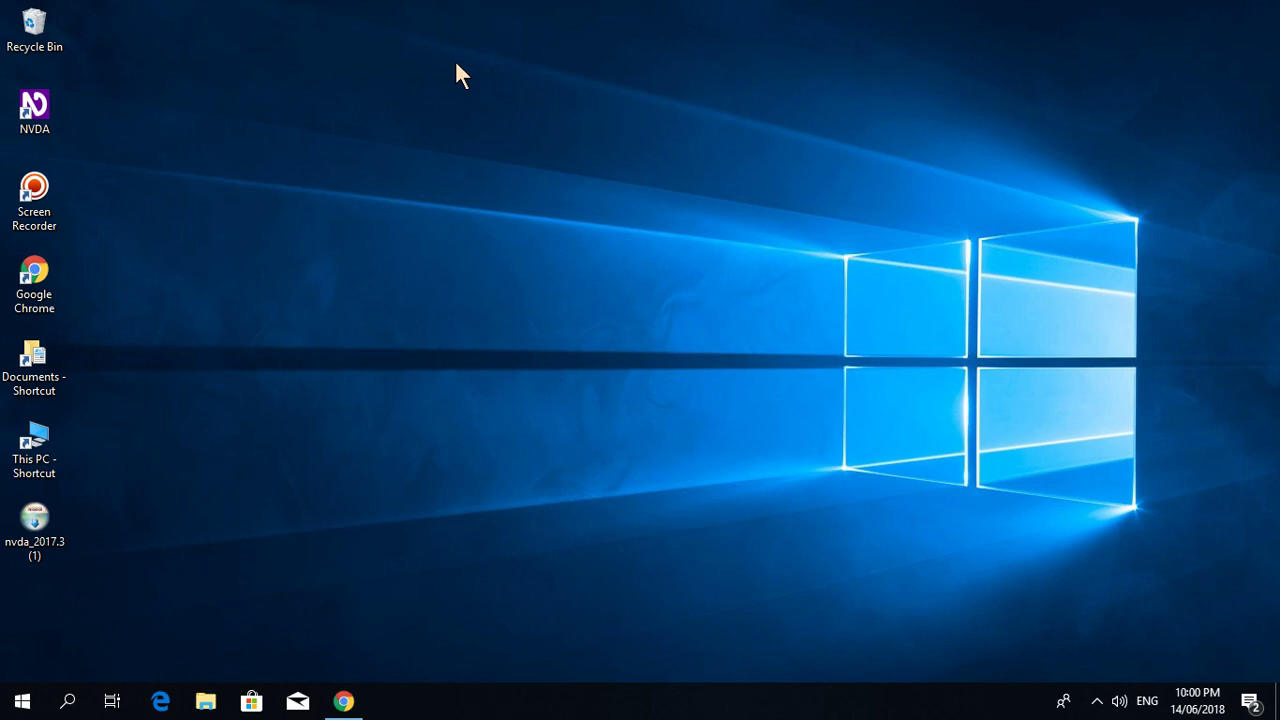
- Switch to Google Chrome, go through the links at the start of the NV Access home page, and return to the desktop
key("alt+Tab")
scroll(455, 75, "down", 1)
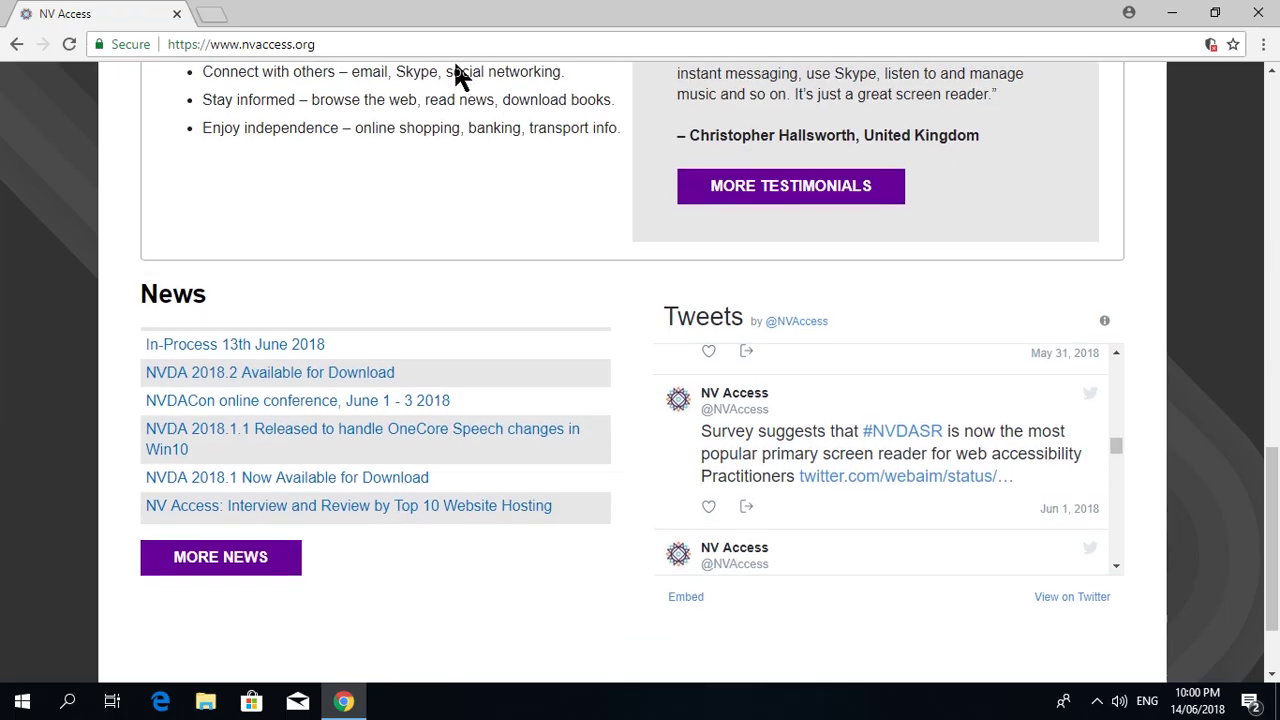
key("Home")
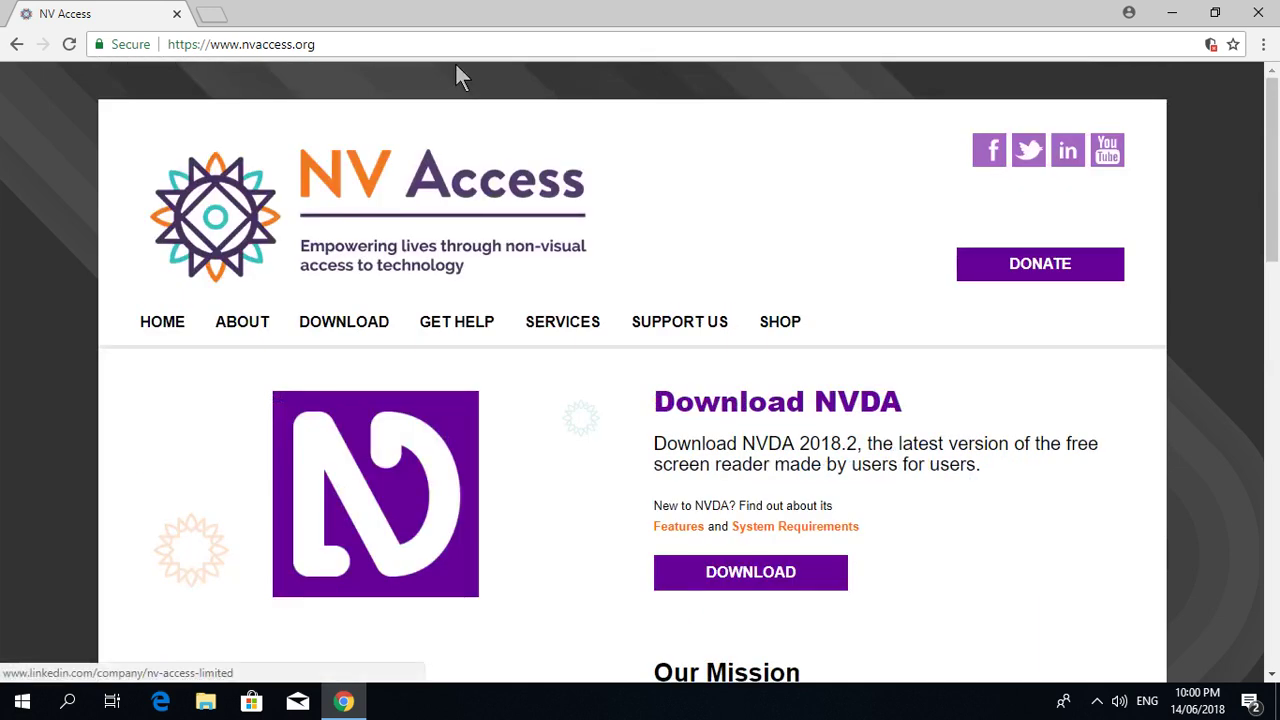
key("Tab")
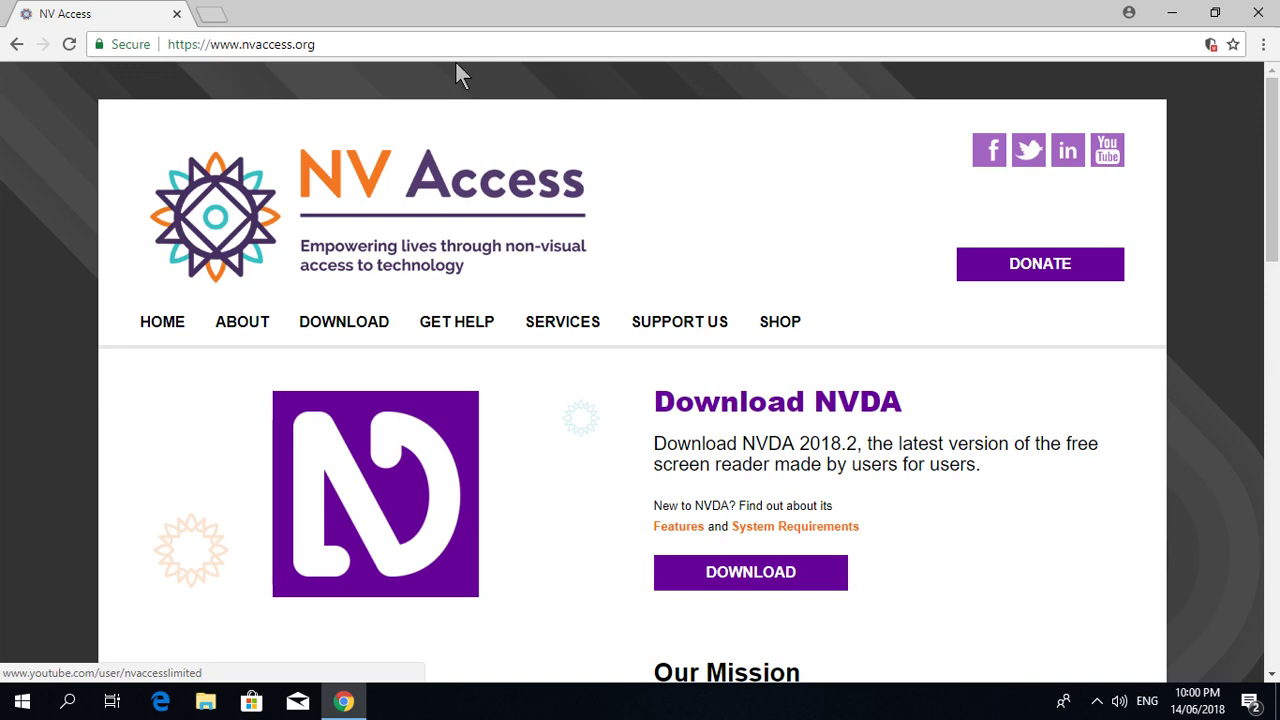
key("Tab")
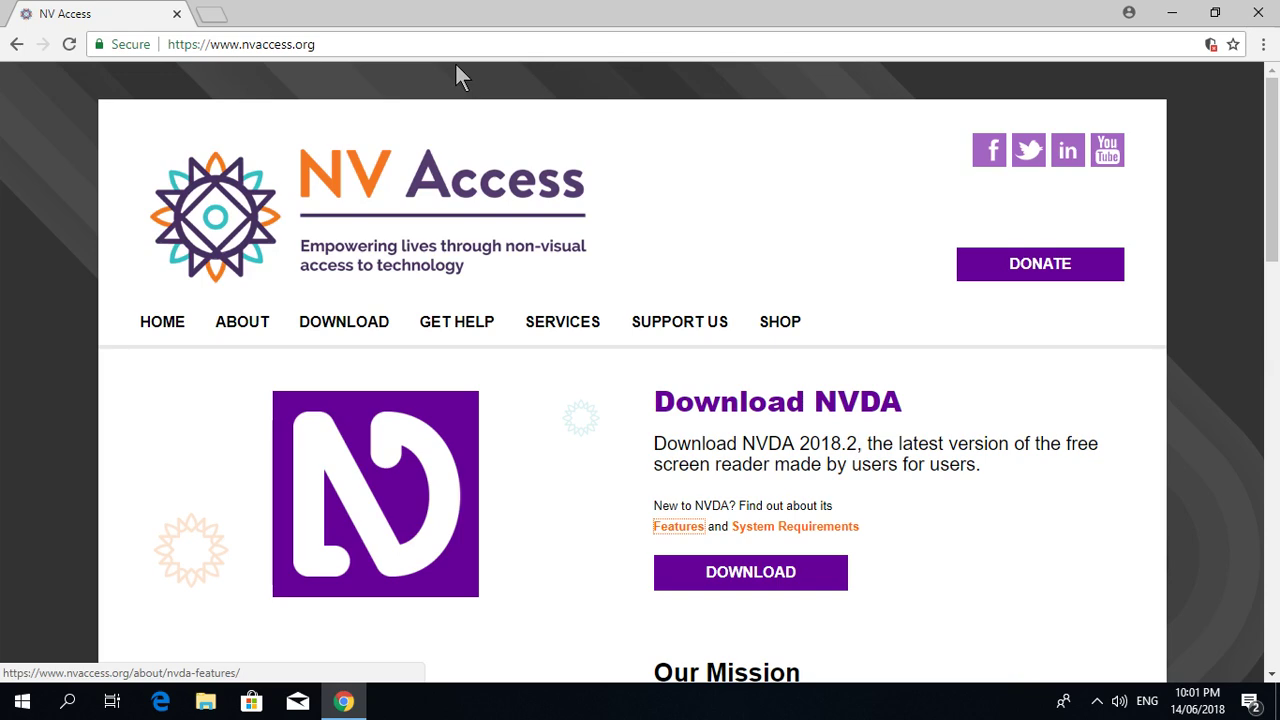
key("super+d")
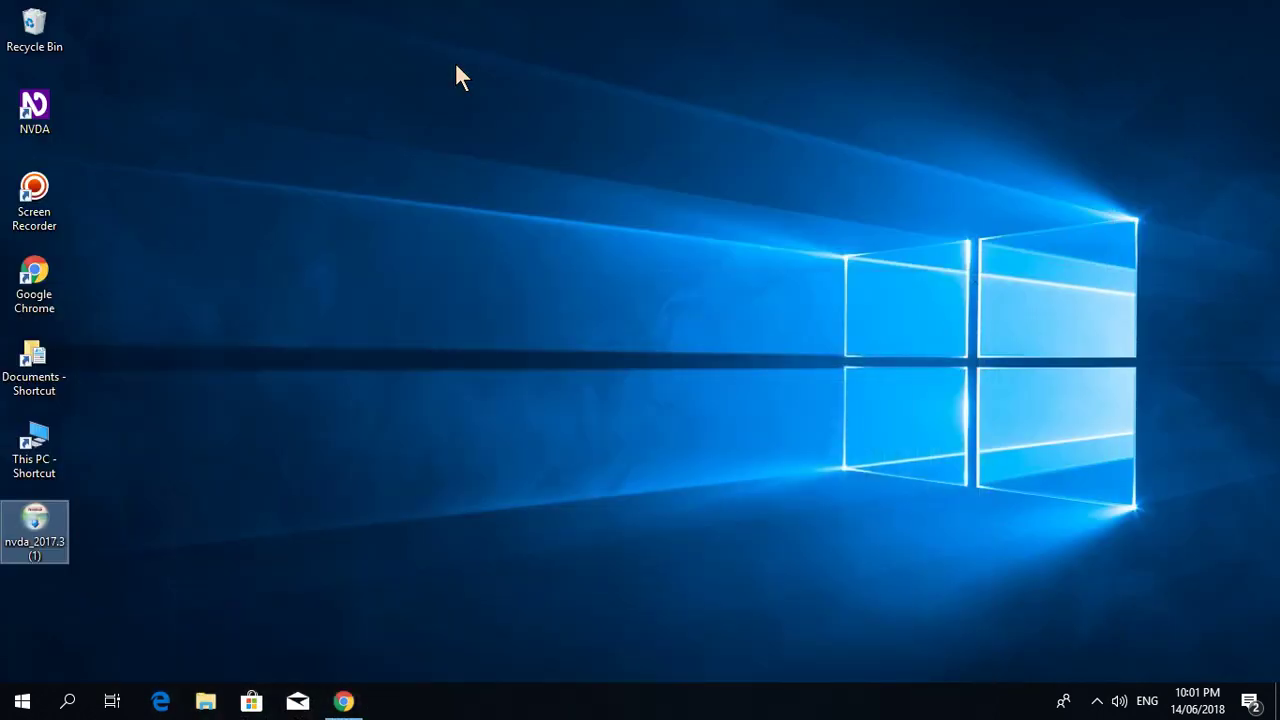